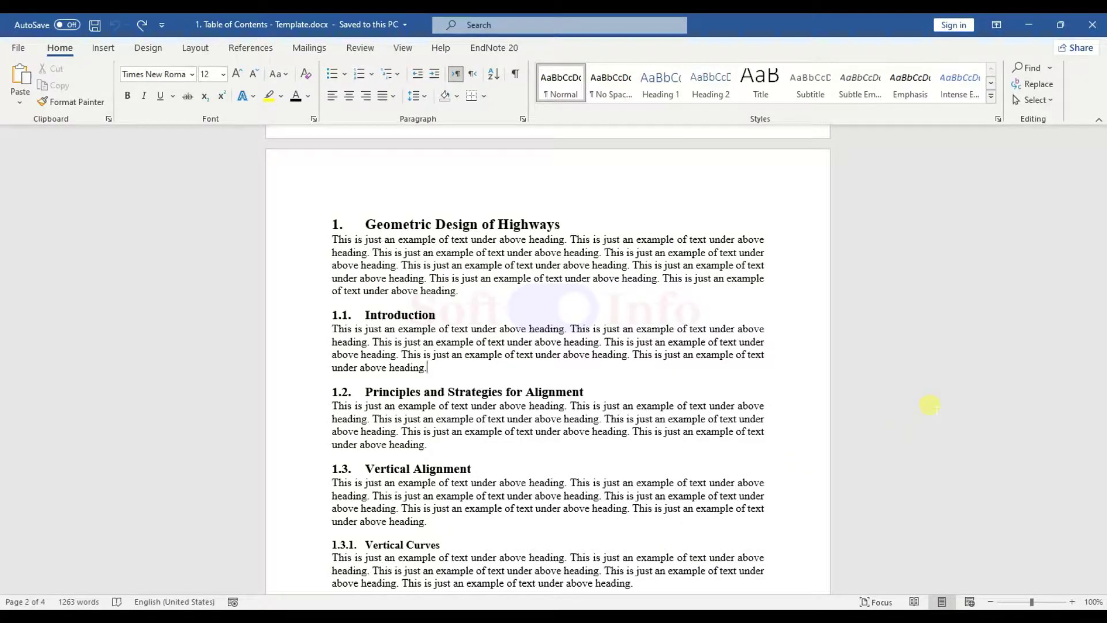
Insert the Automatic Table 2 table of contents at the start of the blank first page and dismiss the notice
scroll(929, 405, up, 10)
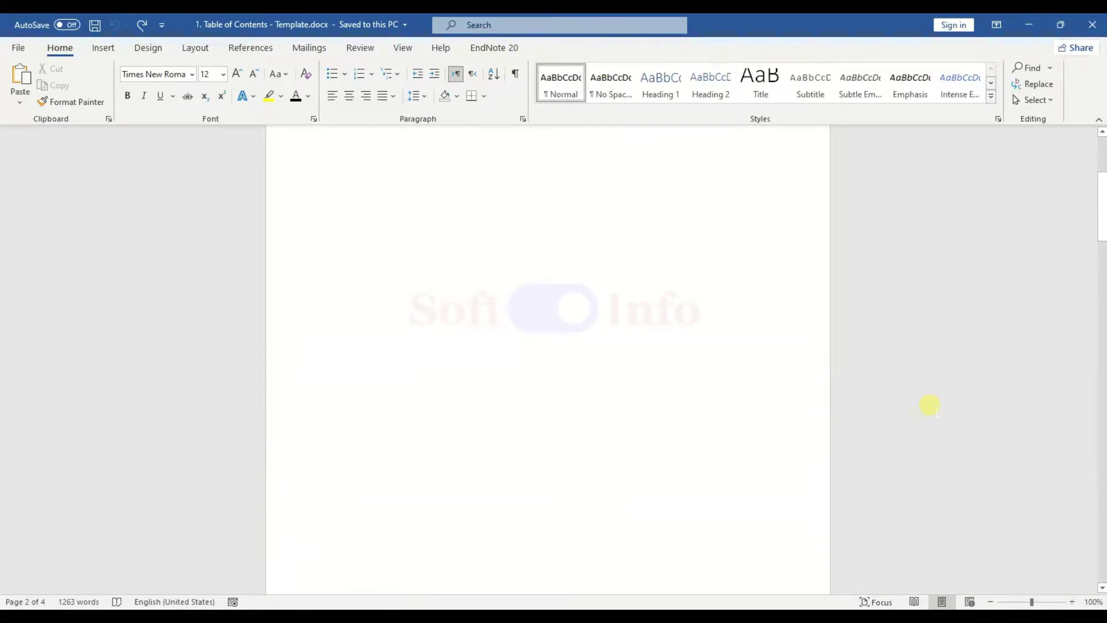
click(343, 213)
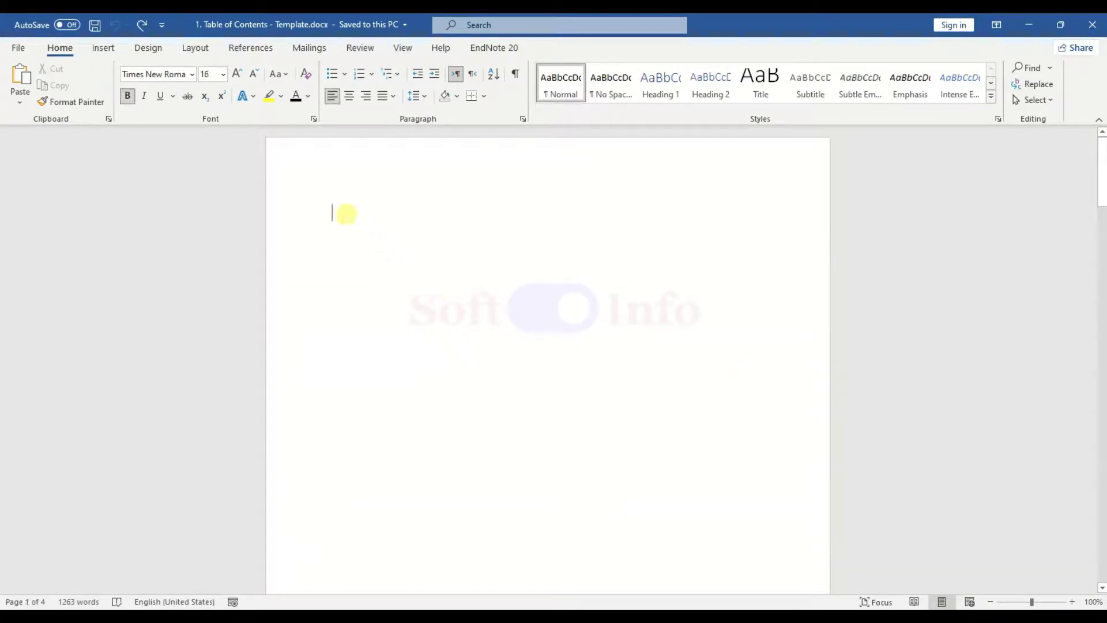
click(242, 48)
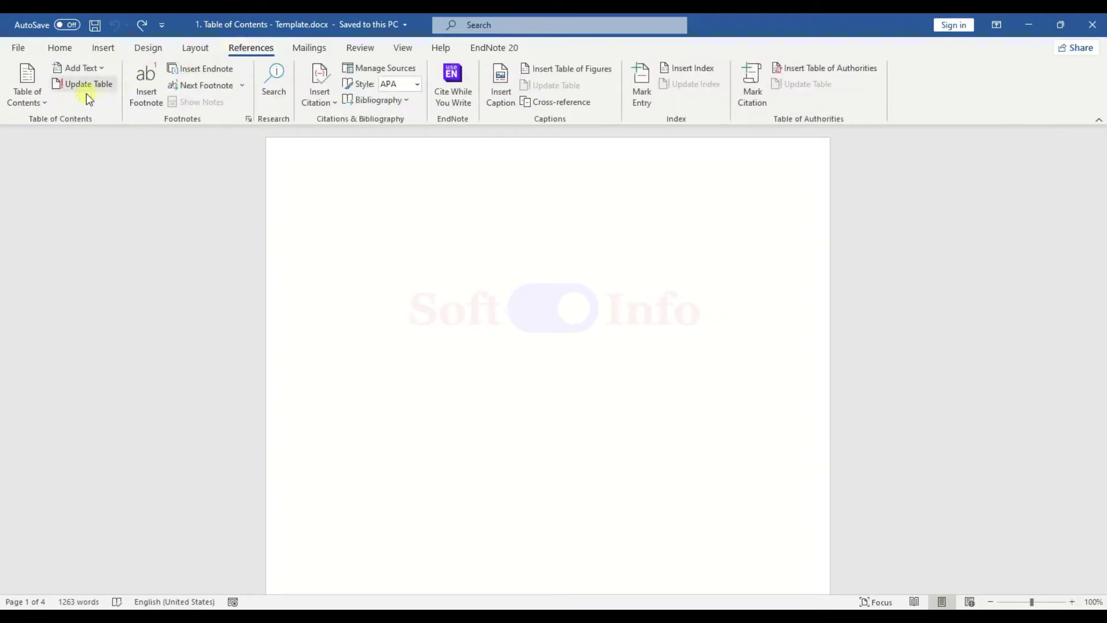
click(43, 97)
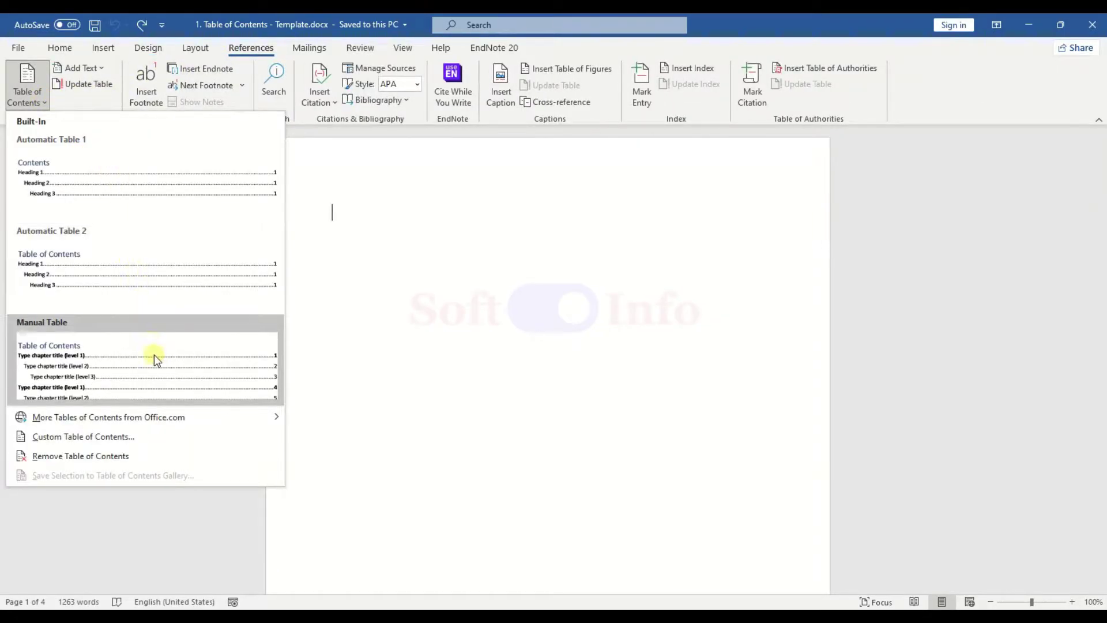
click(225, 279)
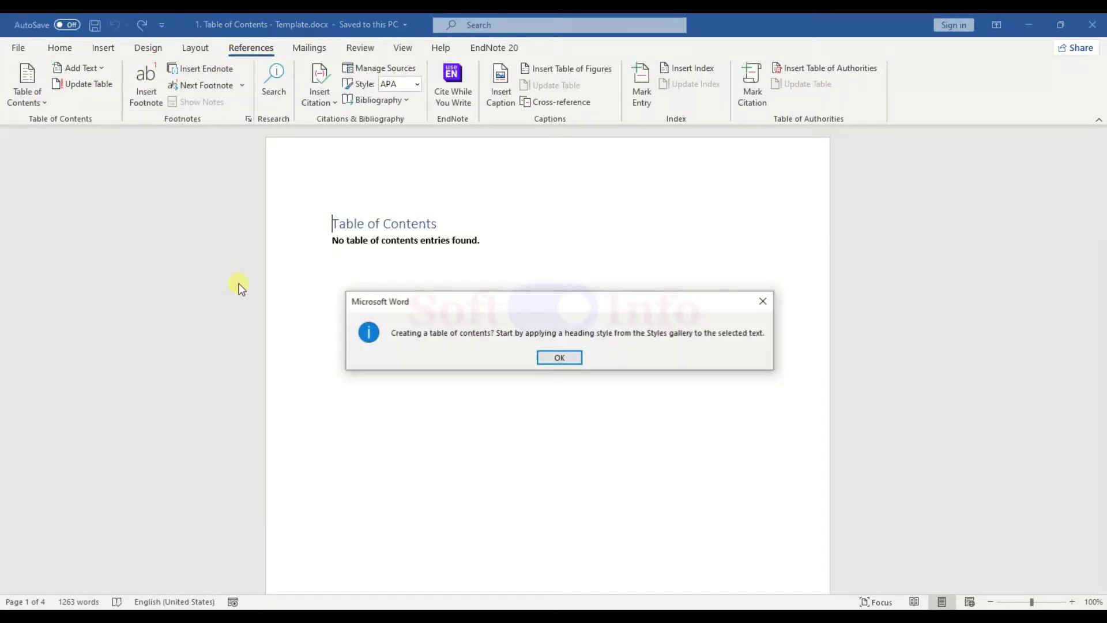
click(572, 360)
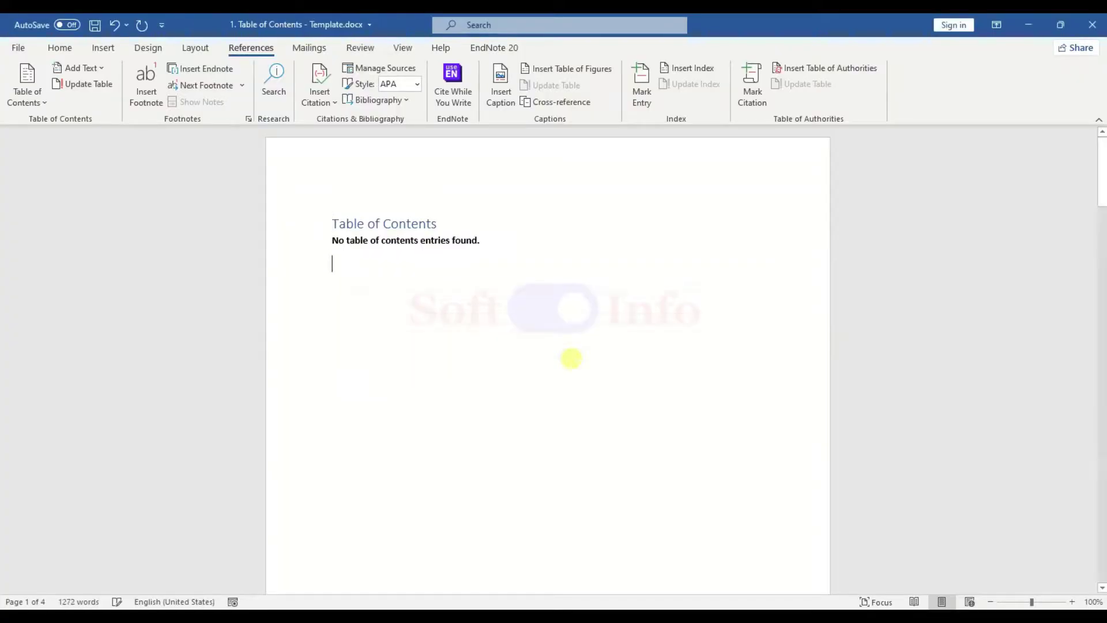
Apply the Heading 1 style to the "Geometric Design of Highways" heading
click(57, 47)
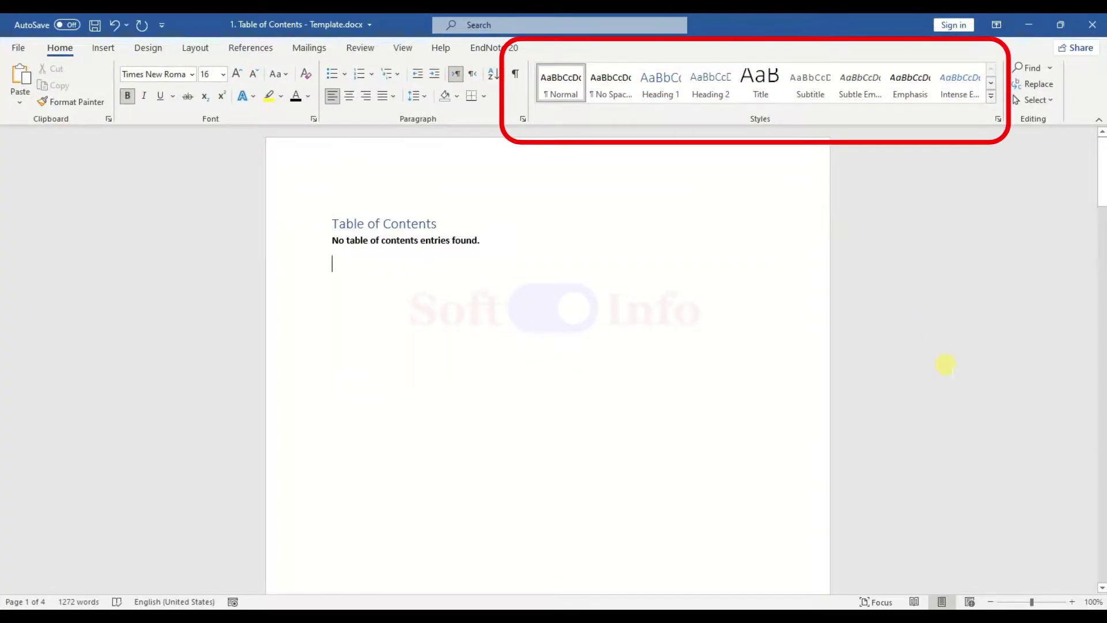
scroll(945, 365, down, 10)
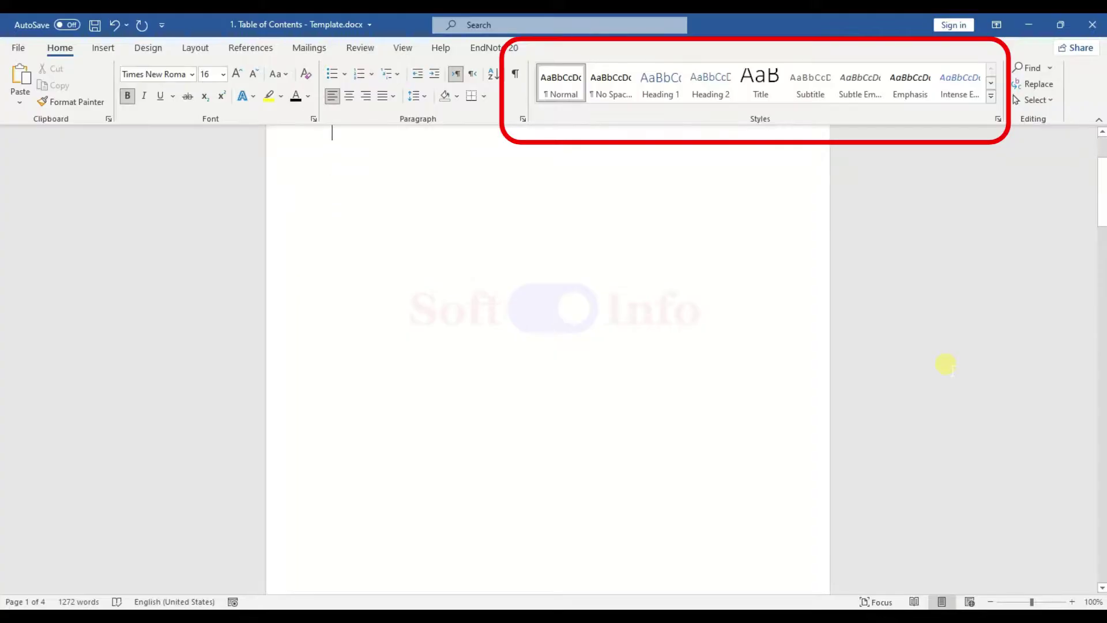
scroll(946, 365, down, 6)
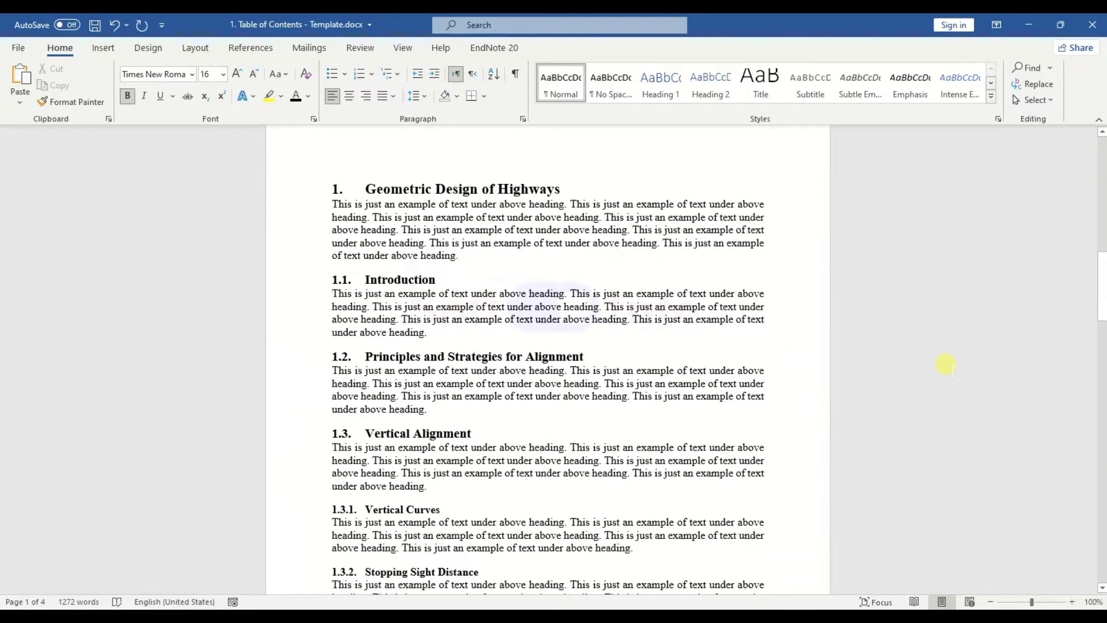
scroll(945, 365, up, 1)
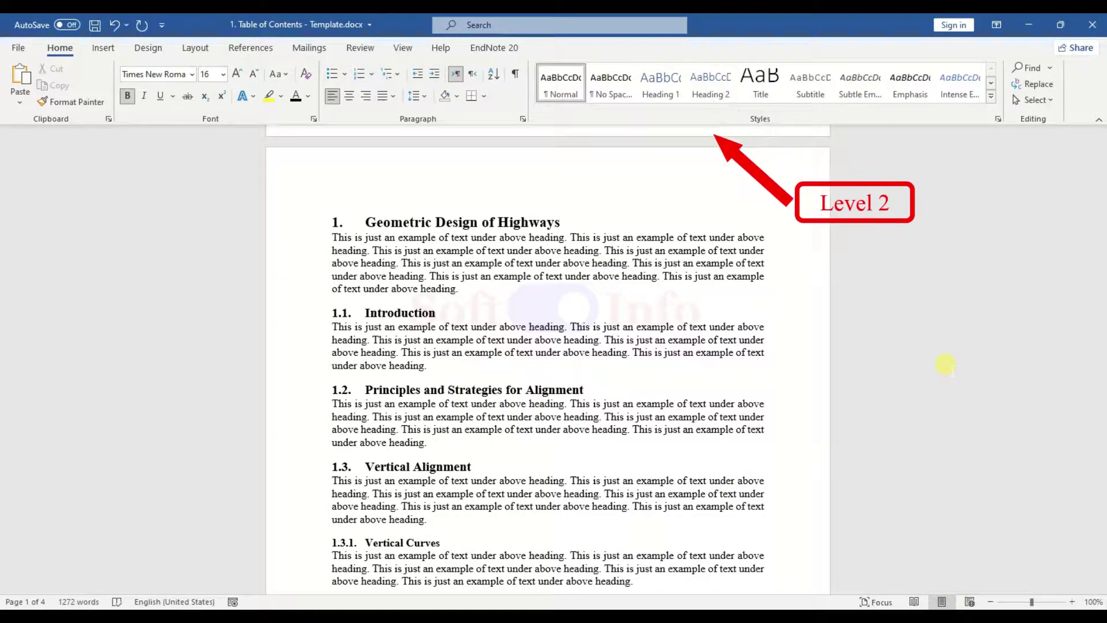
click(363, 221)
key(shift+End)
key(Home)
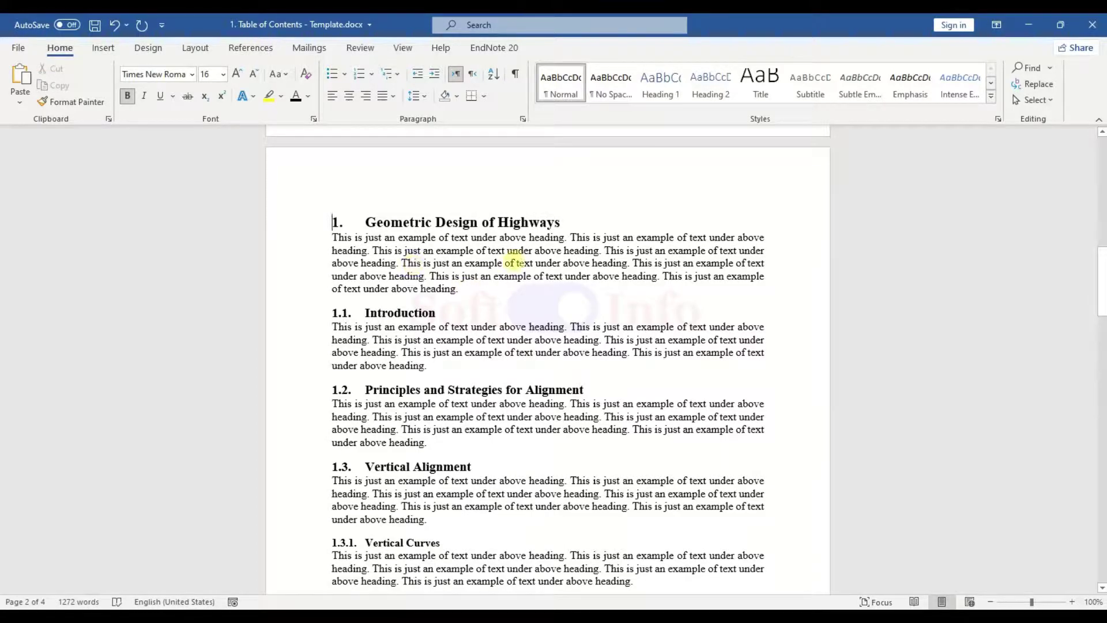
click(663, 85)
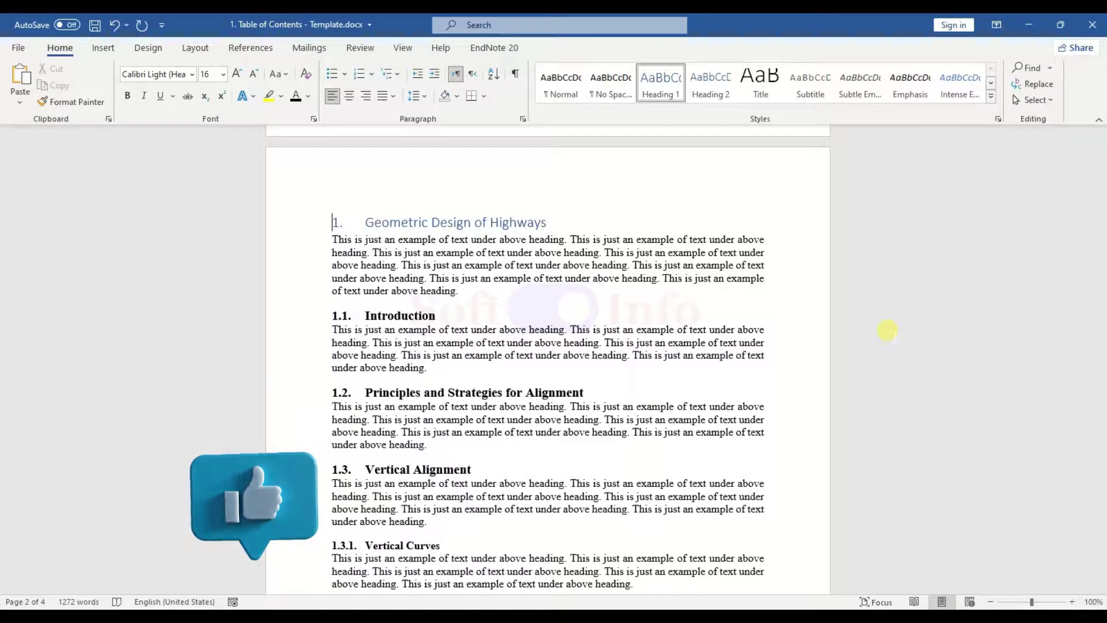
Apply the "1 Heading 1, 1.1 Heading 2" multilevel list to the heading and delete its manually typed "1." numbering
click(393, 74)
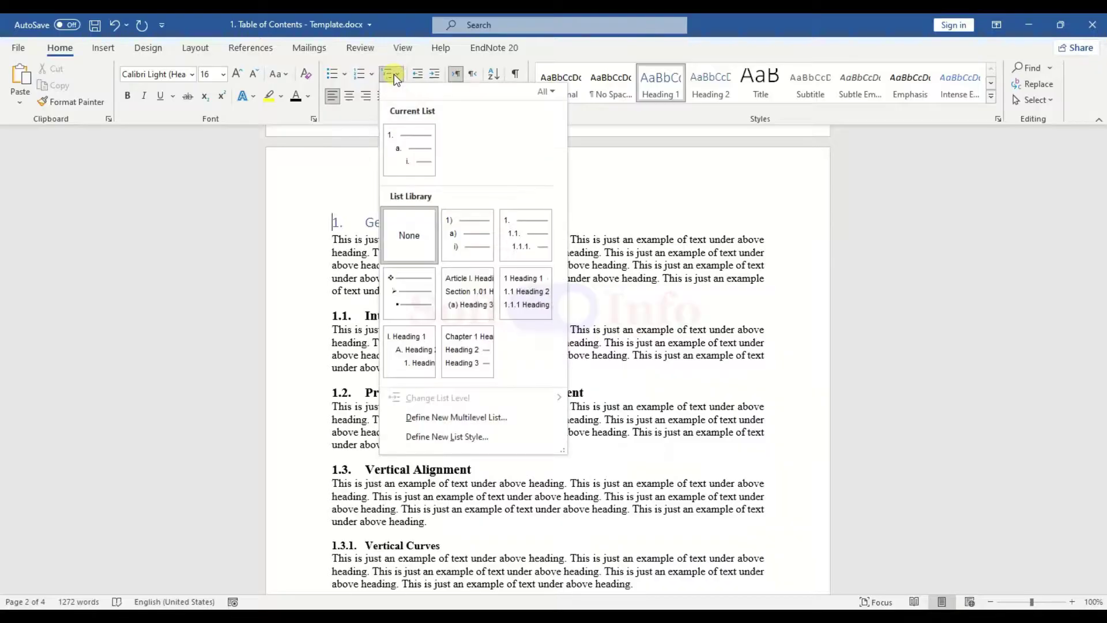
click(528, 288)
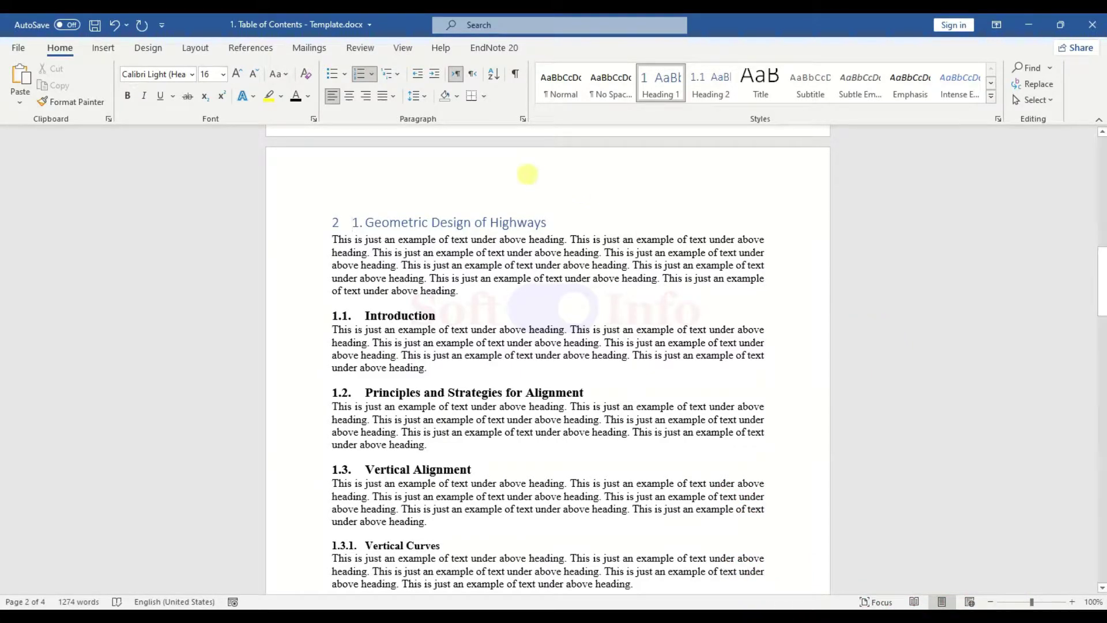
click(353, 222)
key(Delete)
key(Delete)
key(Delete)
Set the numbering value of the "Geometric Design of Highways" heading to 1
click(372, 74)
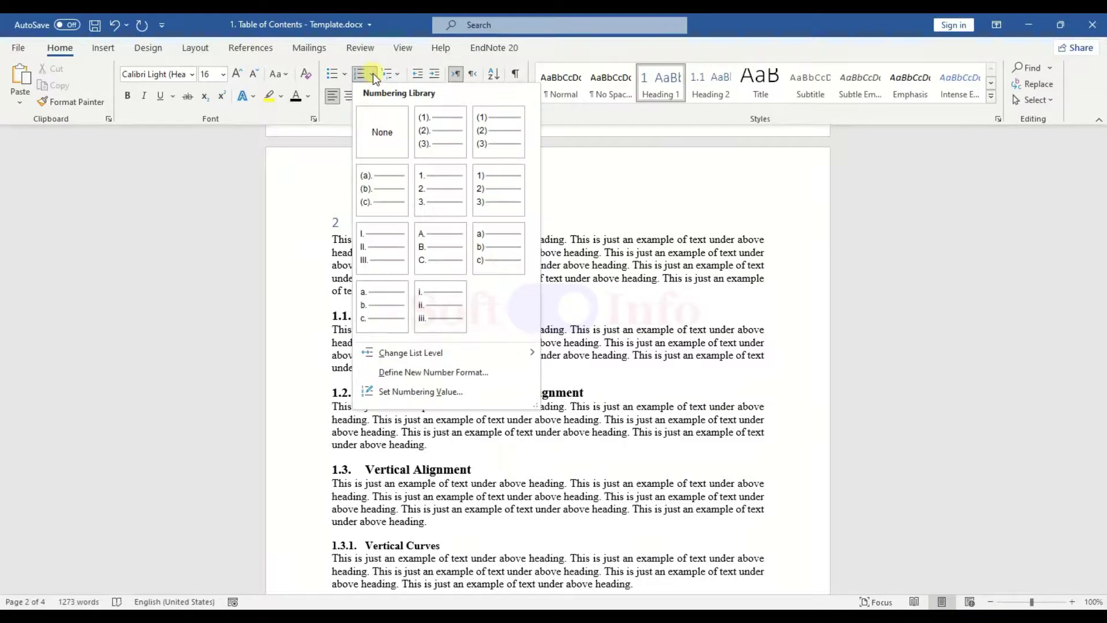
click(415, 388)
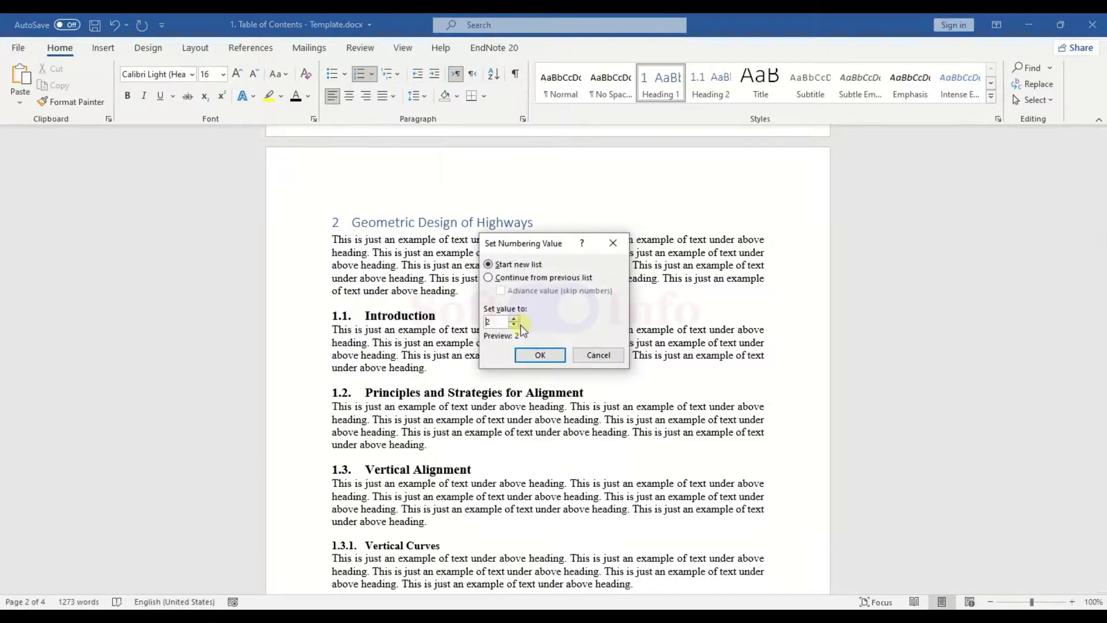
click(540, 354)
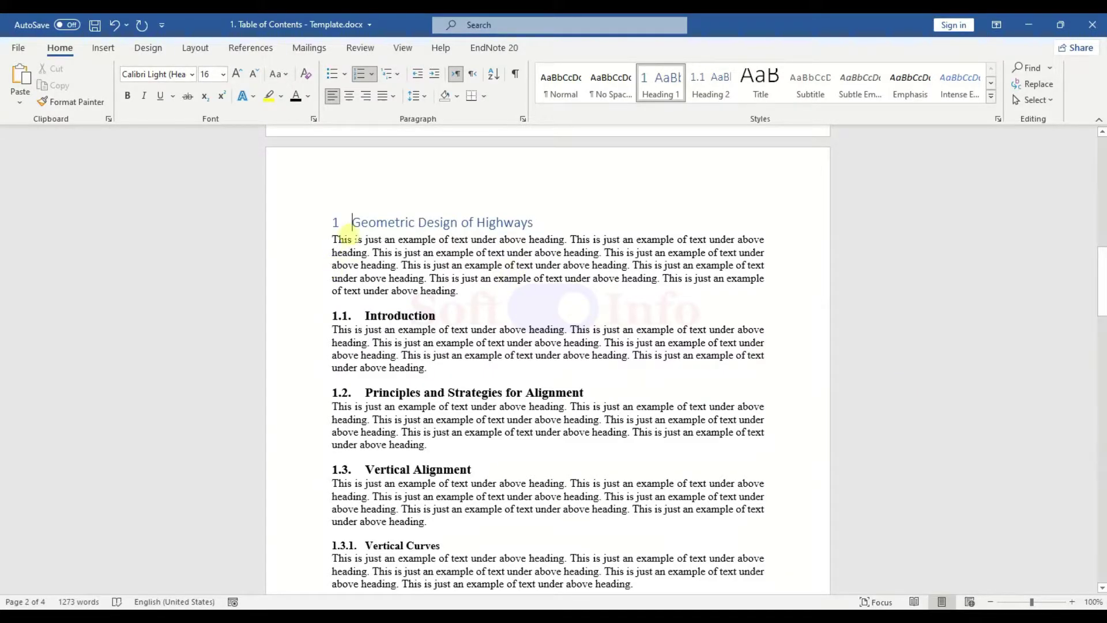
Format the "Geometric Design of Highways" heading in bold, black Times New Roman
click(341, 222)
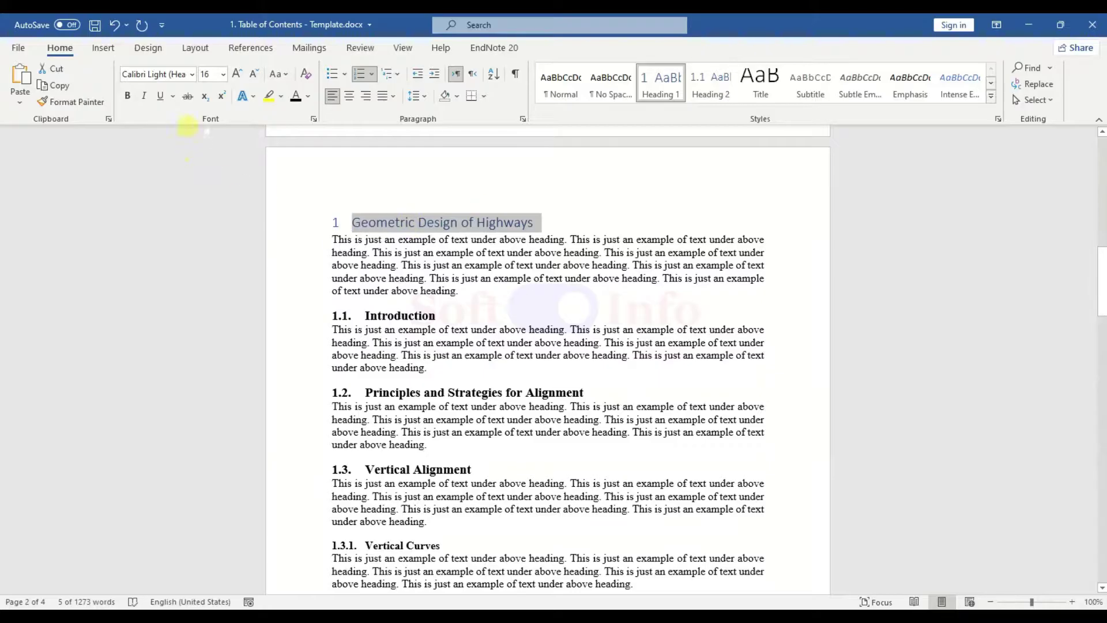
click(156, 74)
key(Return)
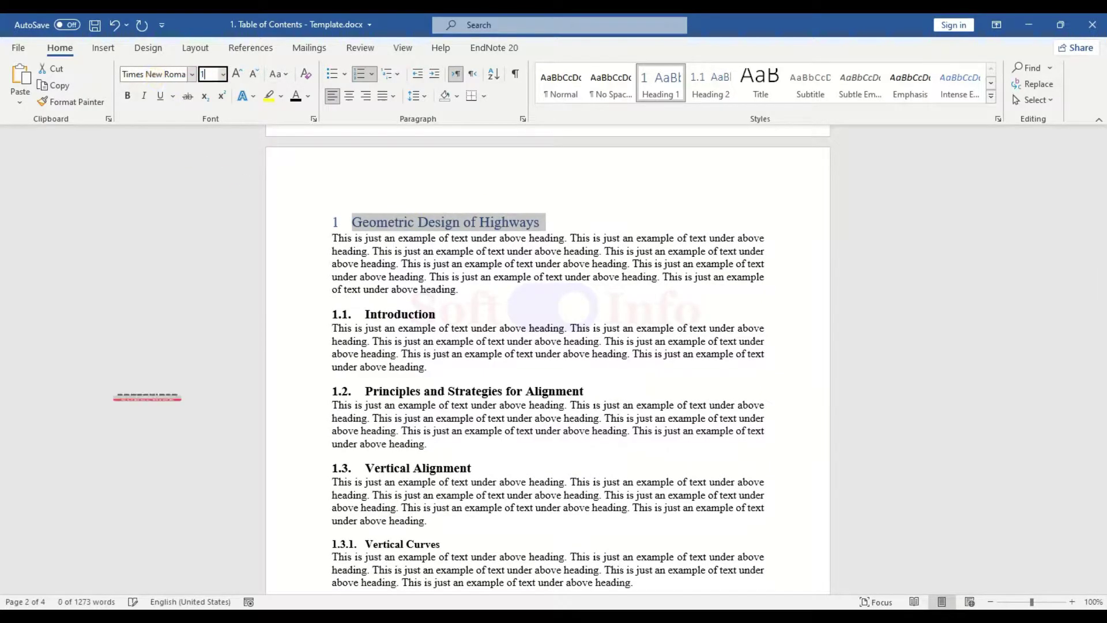
click(128, 96)
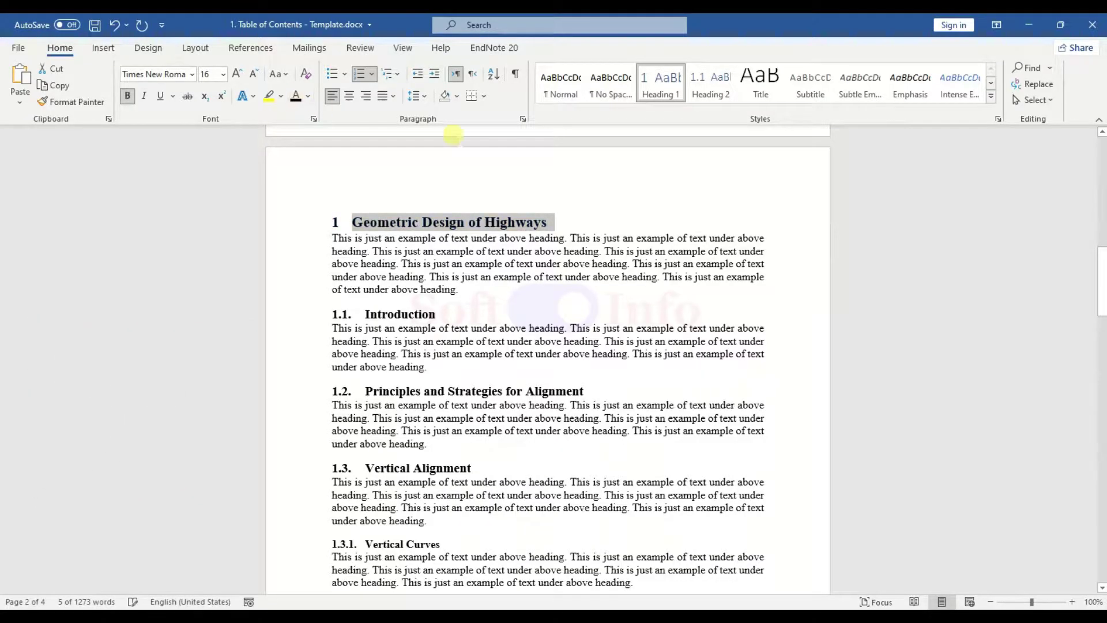
Give the heading a 0.5" hanging indent with single line spacing and update the Heading 1 style to match it
click(522, 118)
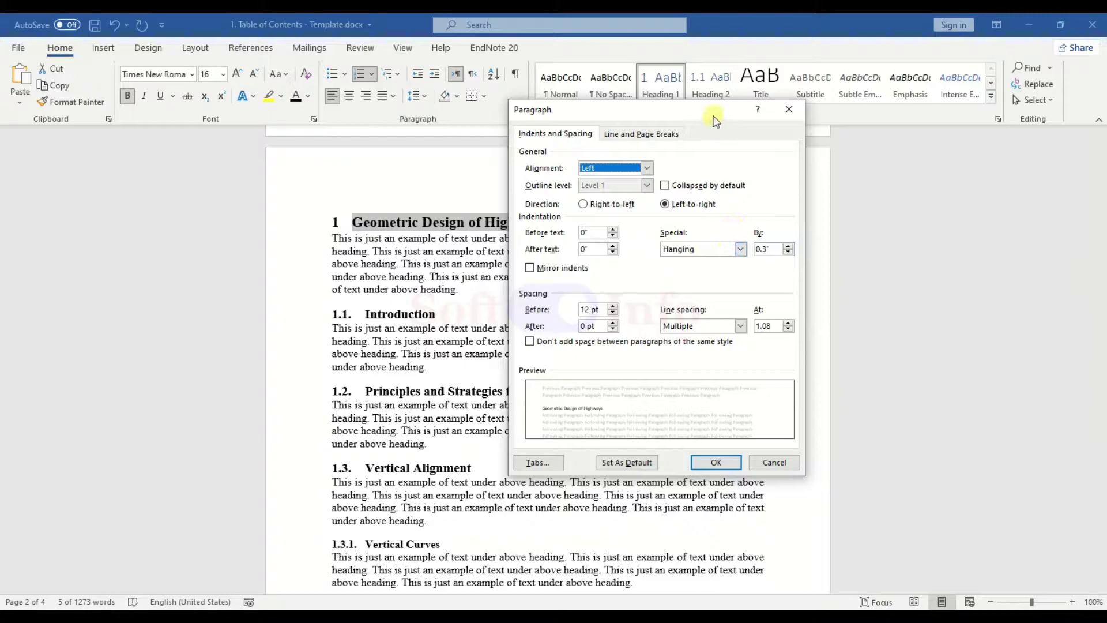
drag(711, 115, 673, 115)
click(749, 246)
click(749, 245)
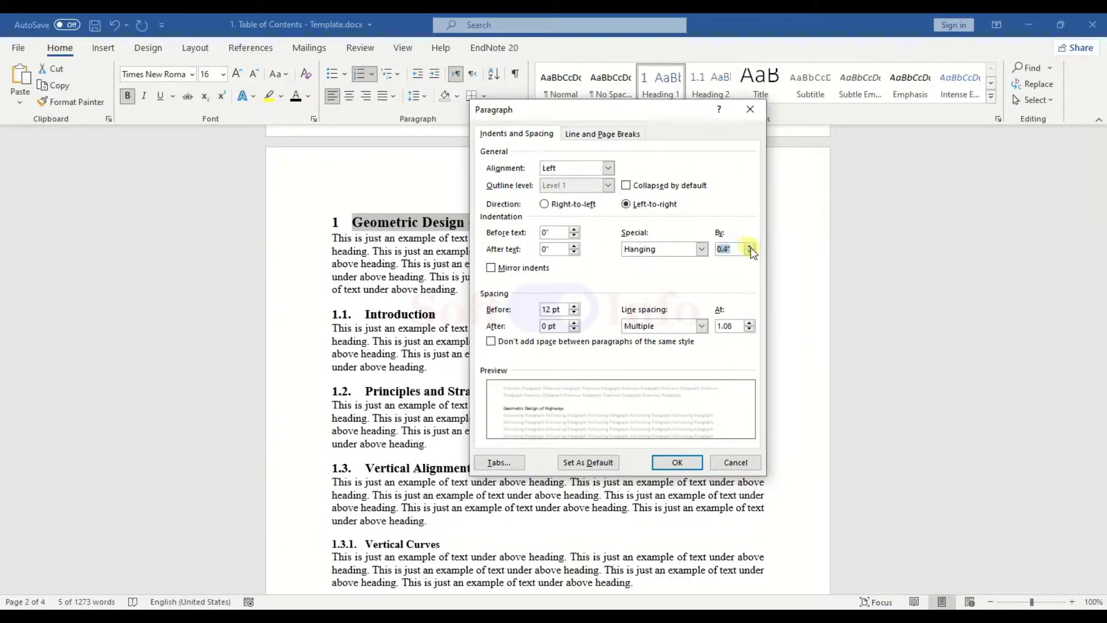
click(699, 327)
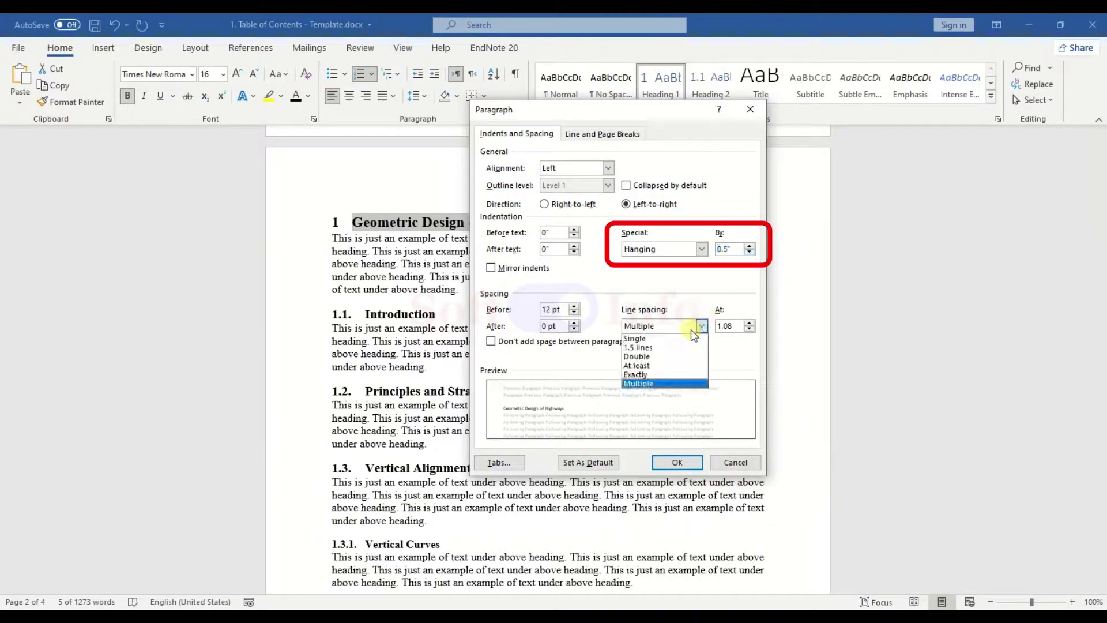
click(663, 336)
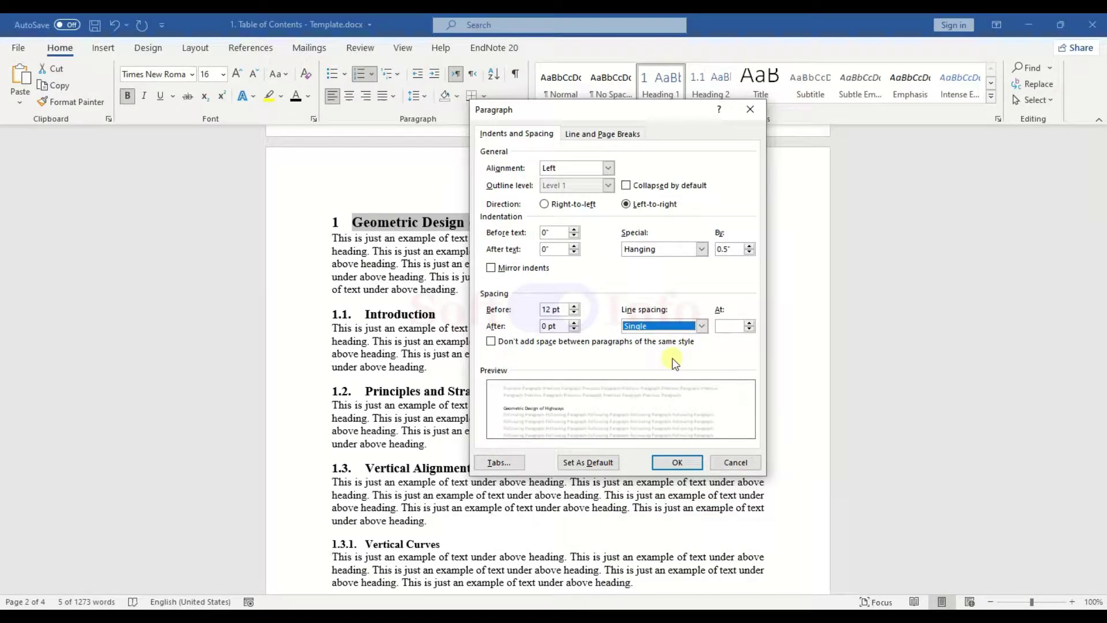
click(677, 462)
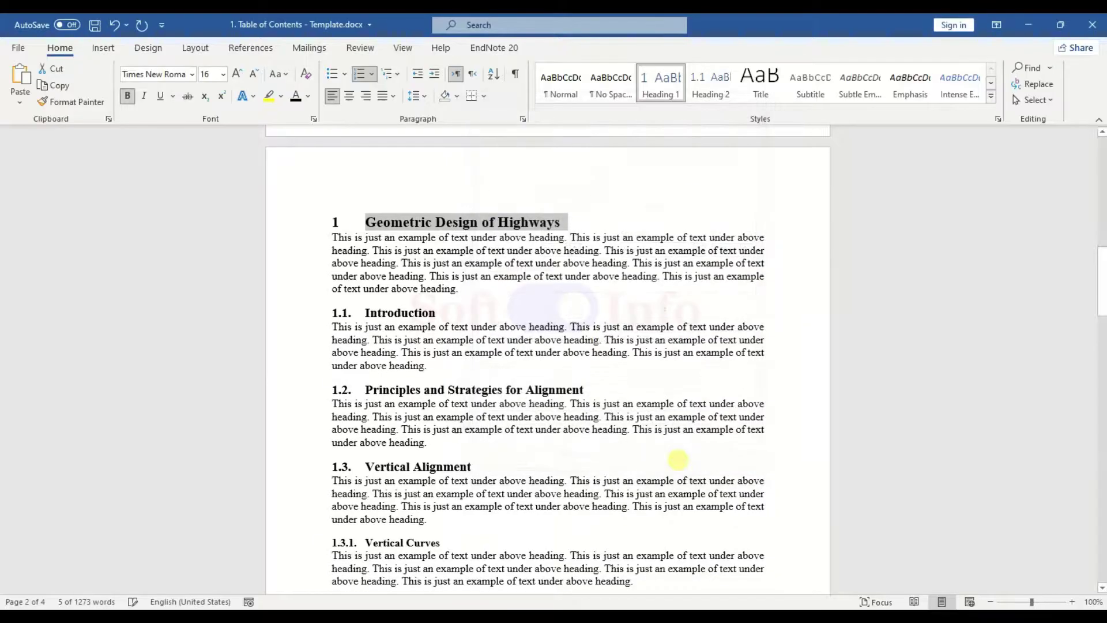
right_click(662, 88)
click(696, 101)
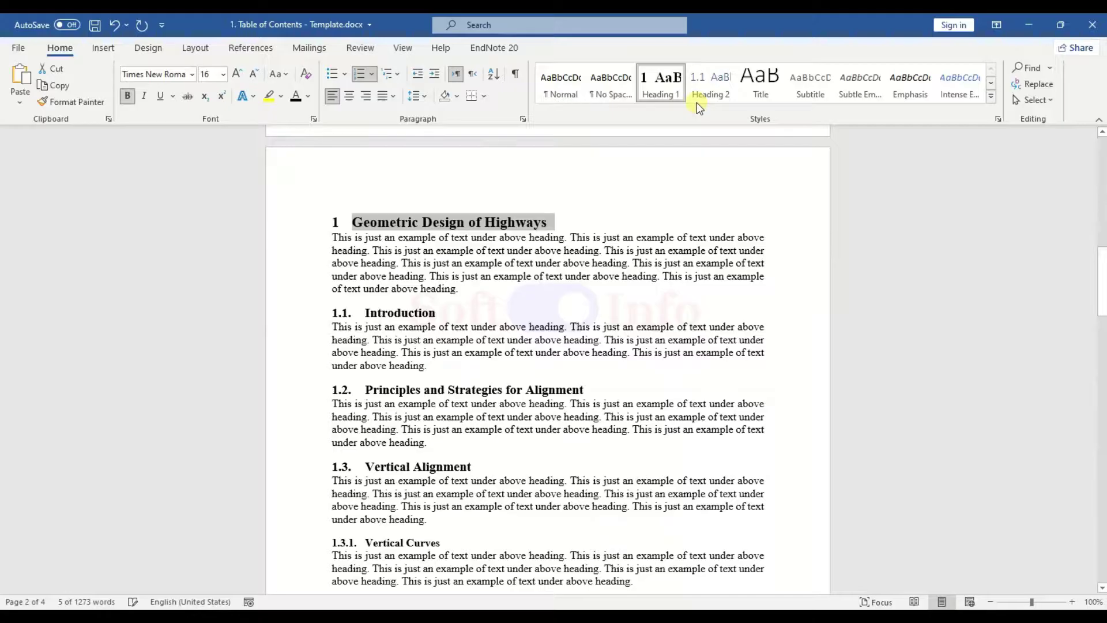
Set the "Geometric Design of Highways" heading's hanging indent to 0.5" again and deselect it
click(522, 119)
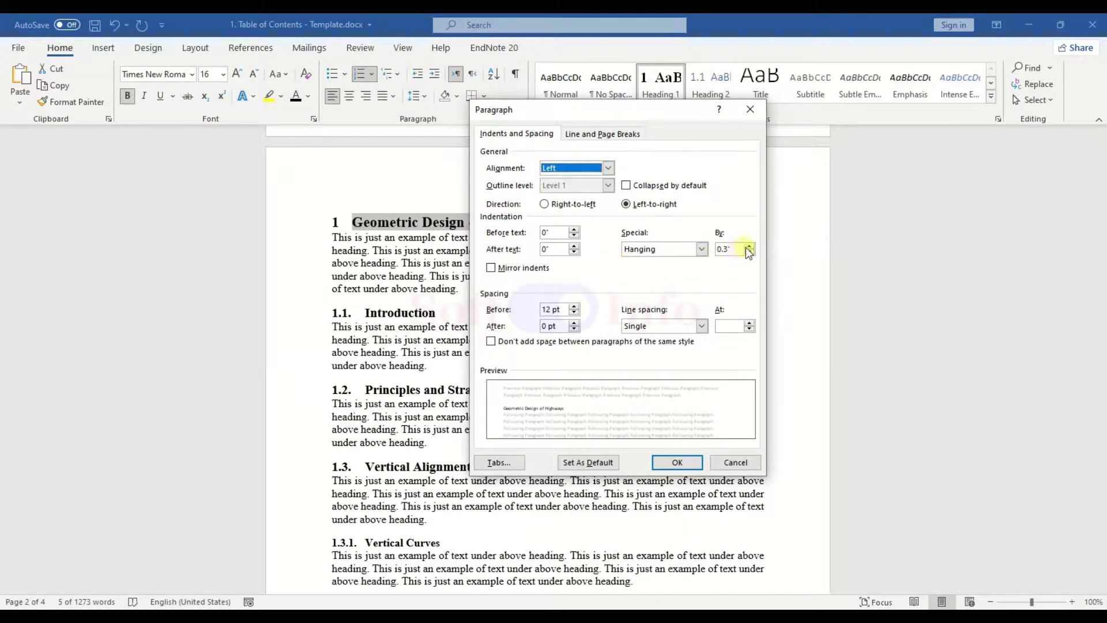
click(745, 246)
click(677, 462)
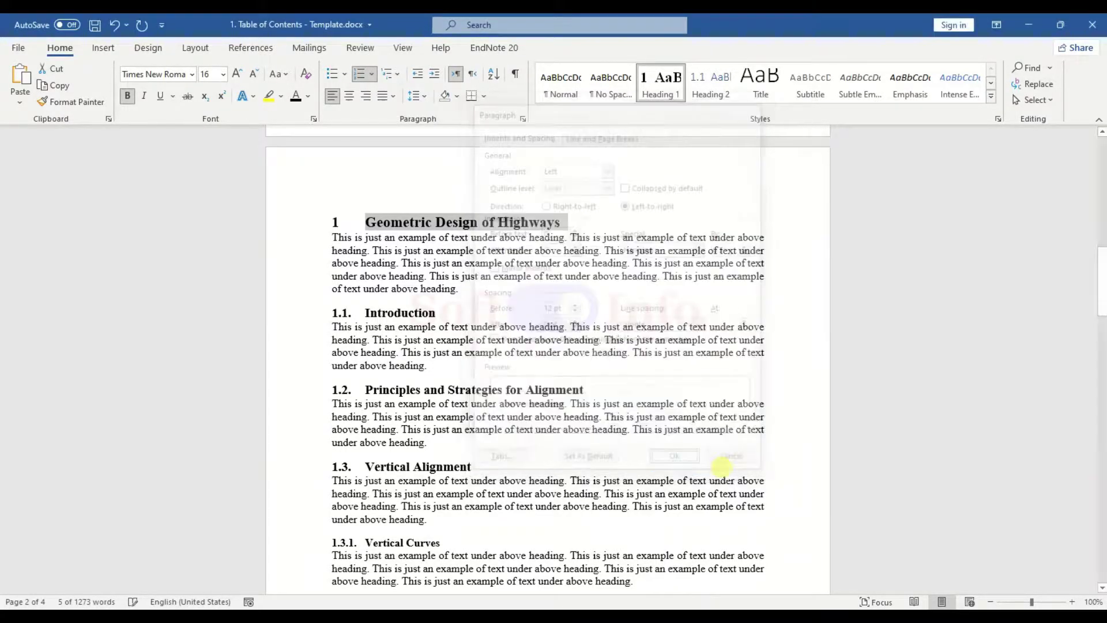
click(882, 467)
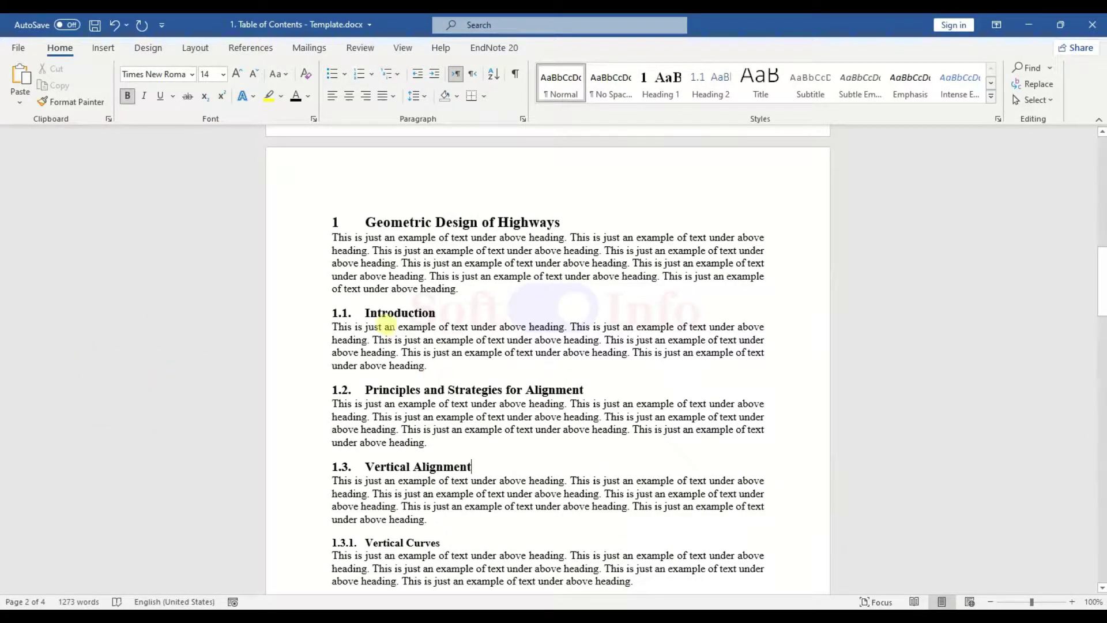
Apply the Heading 2 style to the "Introduction" heading and delete its manually typed "1.1." numbering
click(714, 75)
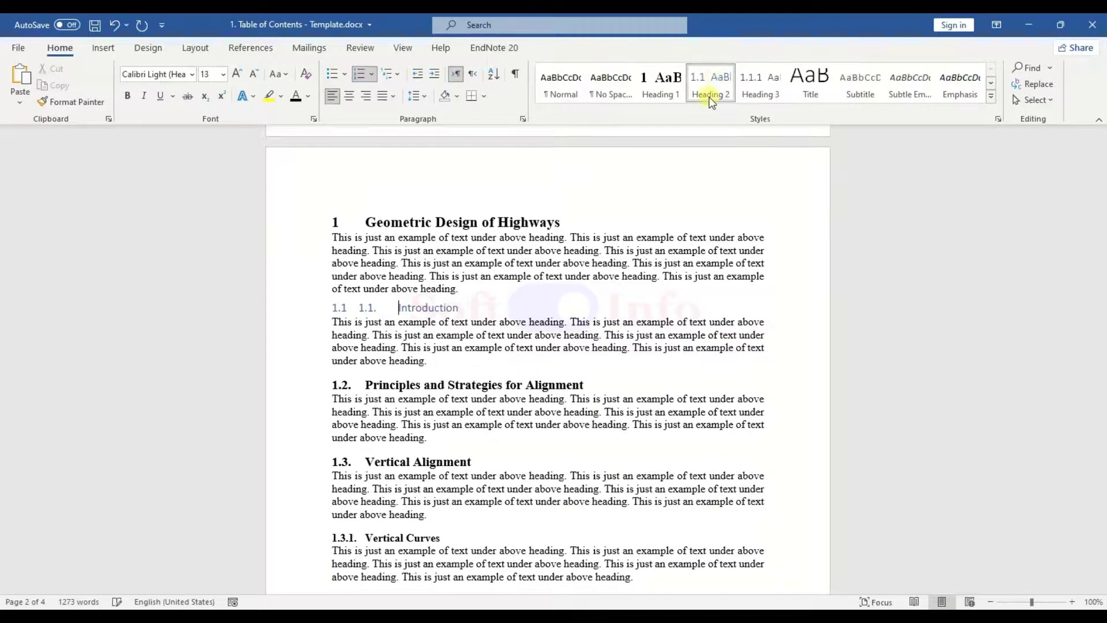
key(BackSpace)
key(BackSpace)
key(BackSpace)
key(BackSpace)
key(BackSpace)
Format the "Introduction" heading as bold, black Times New Roman at size 14
key(shift+End)
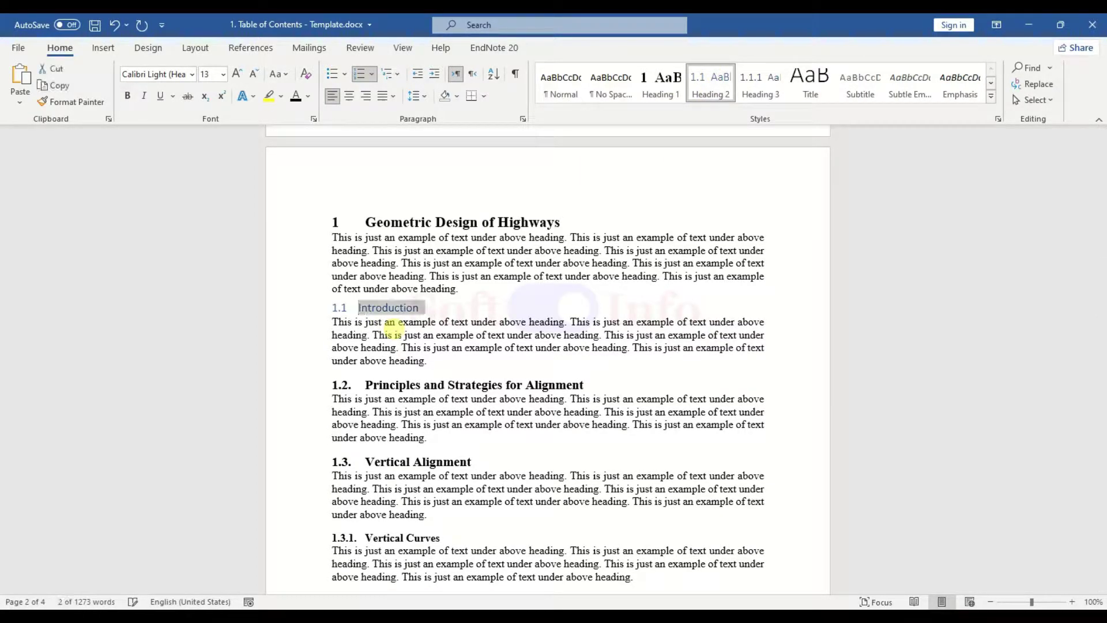
click(167, 73)
text(Times New Roman)
key(Tab)
text(14)
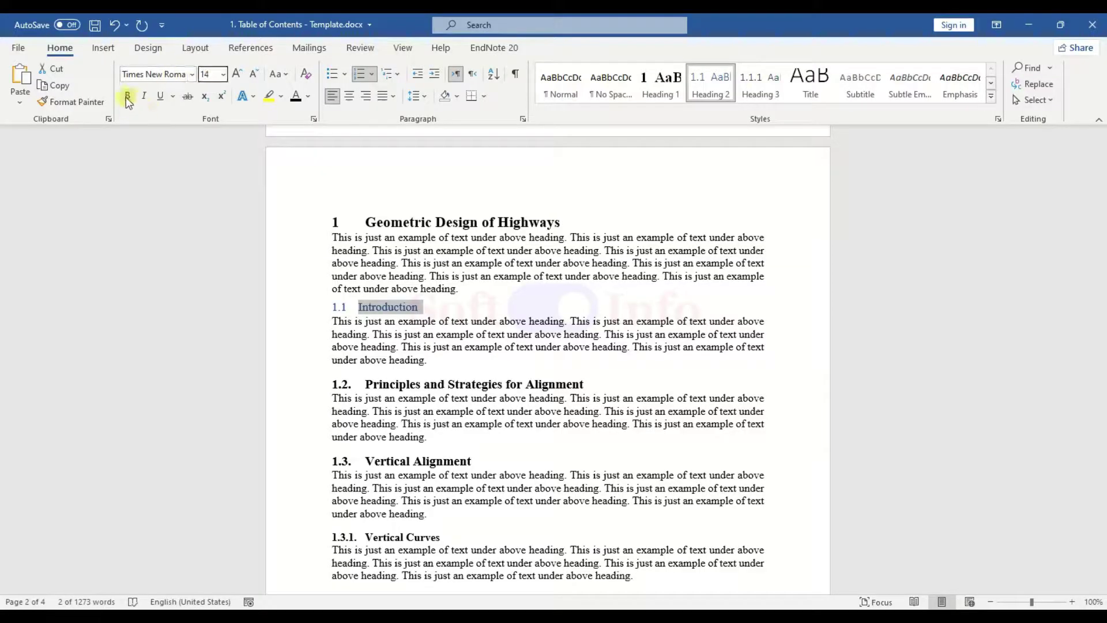
click(127, 95)
Give the "Introduction" heading a 0.5" hanging indent, single line spacing and 12 pt spacing before
click(522, 119)
click(749, 246)
click(694, 326)
click(663, 338)
click(574, 306)
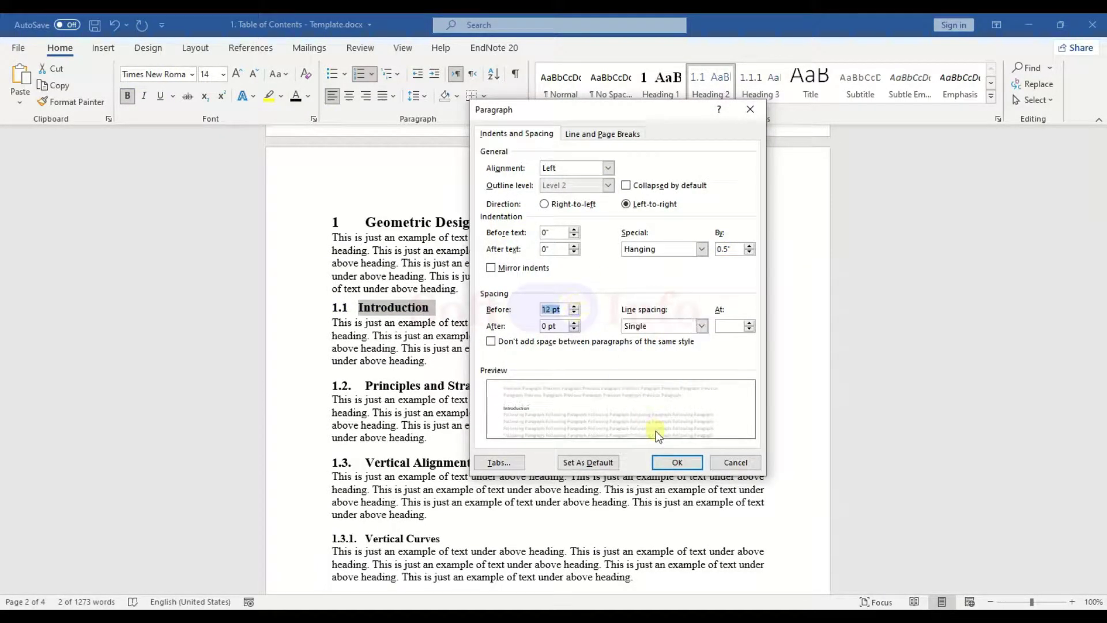
click(668, 462)
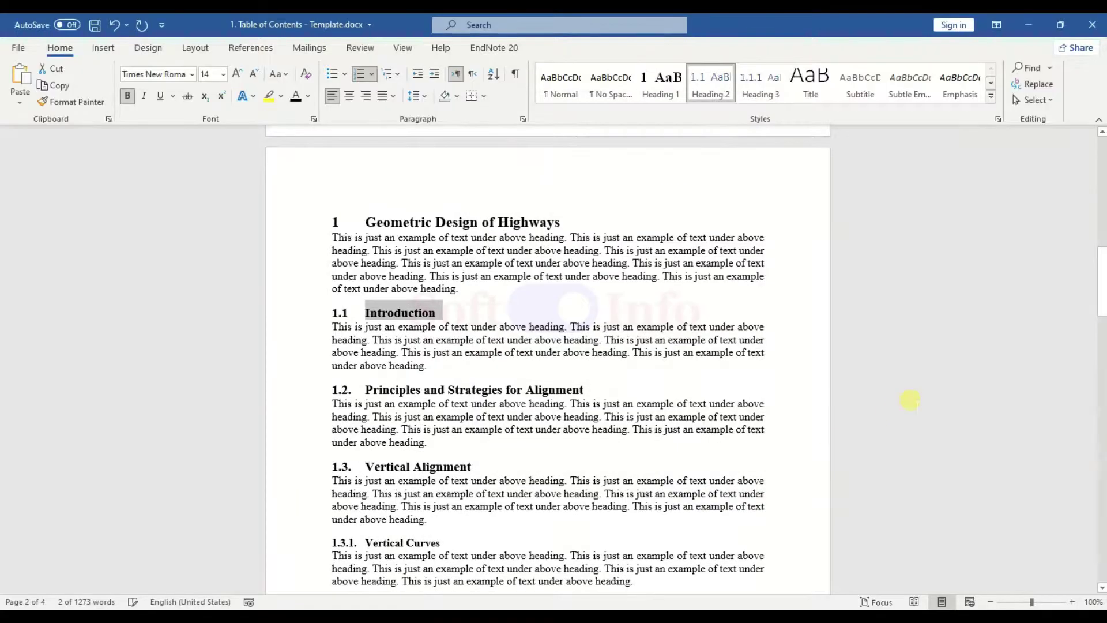
Update the Heading 2 style to match the formatted "Introduction" heading
right_click(703, 90)
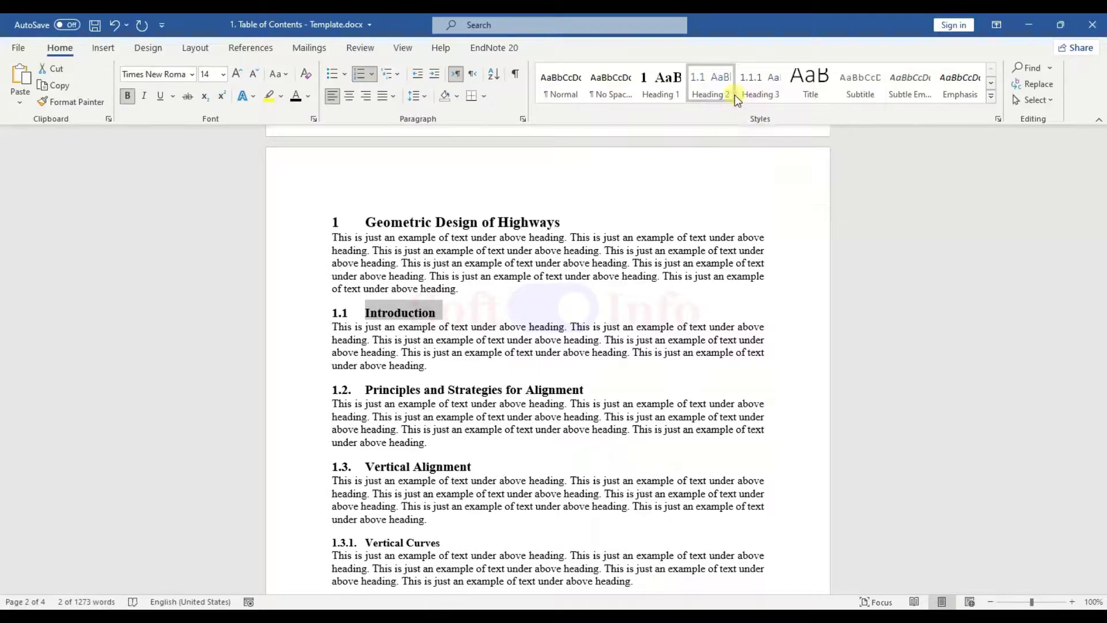
click(736, 100)
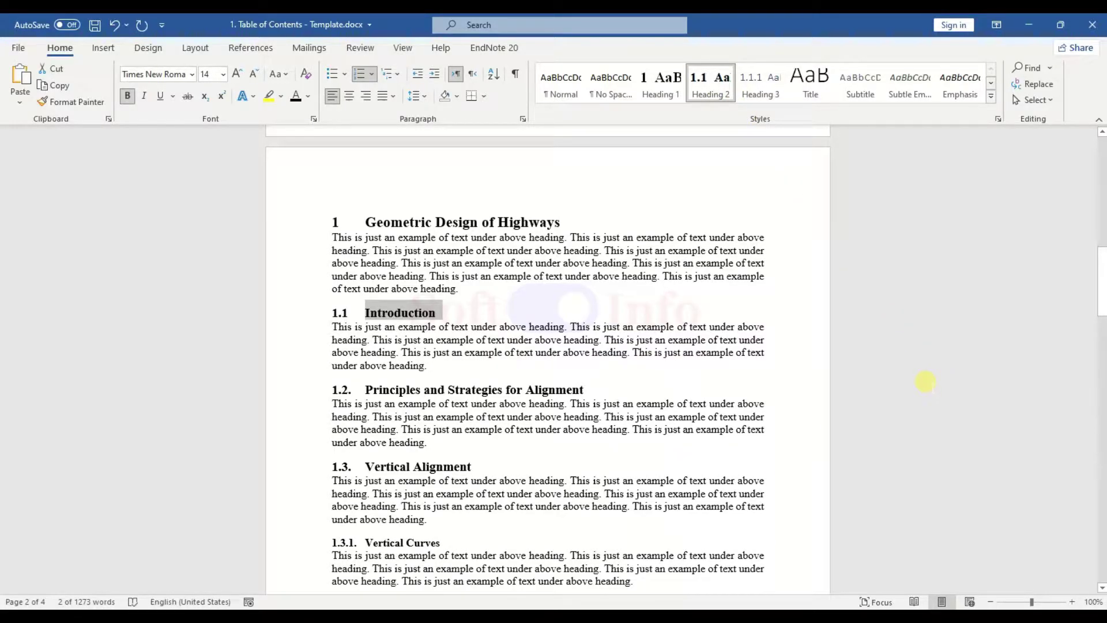
Apply the Heading 3 style to the "Vertical Curves" heading and delete its manually typed "1.3.1." numbering
scroll(865, 376, down, 3)
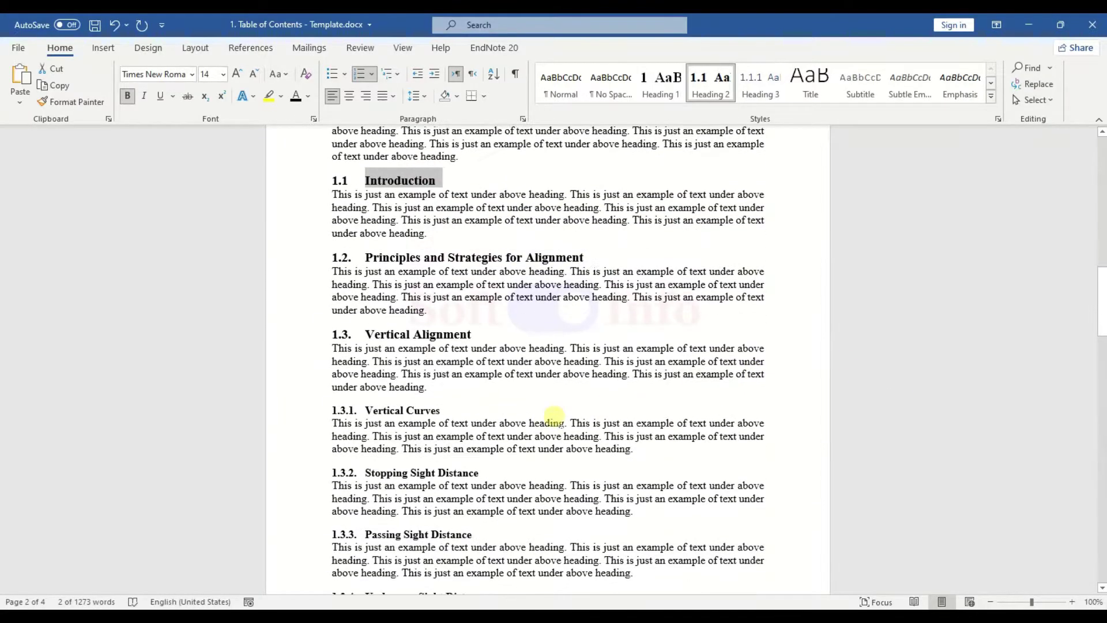
click(365, 408)
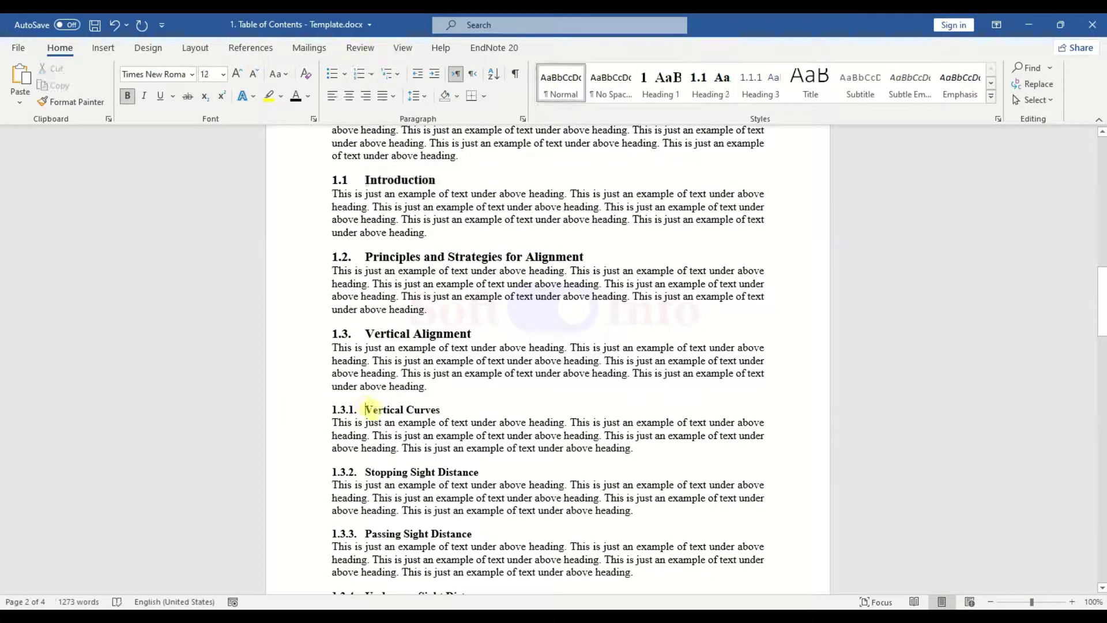
key(ctrl+alt+3)
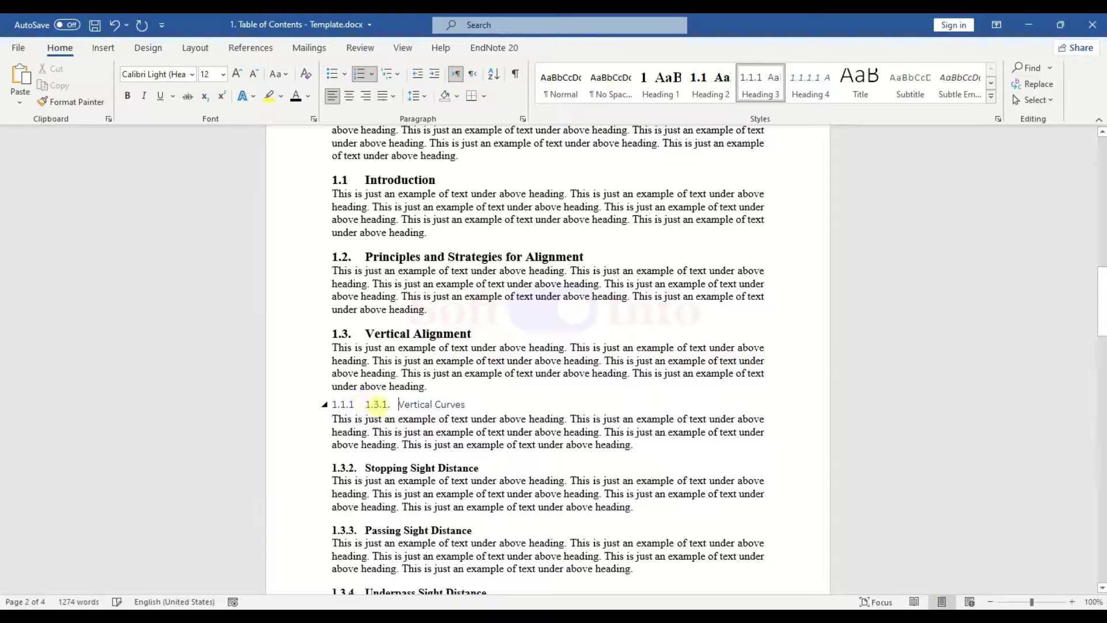
key(BackSpace)
key(BackSpace)
key(BackSpace)
key(BackSpace)
key(BackSpace)
key(BackSpace)
key(BackSpace)
Format the "Vertical Curves" heading as bold, black Times New Roman
triple_click(369, 407)
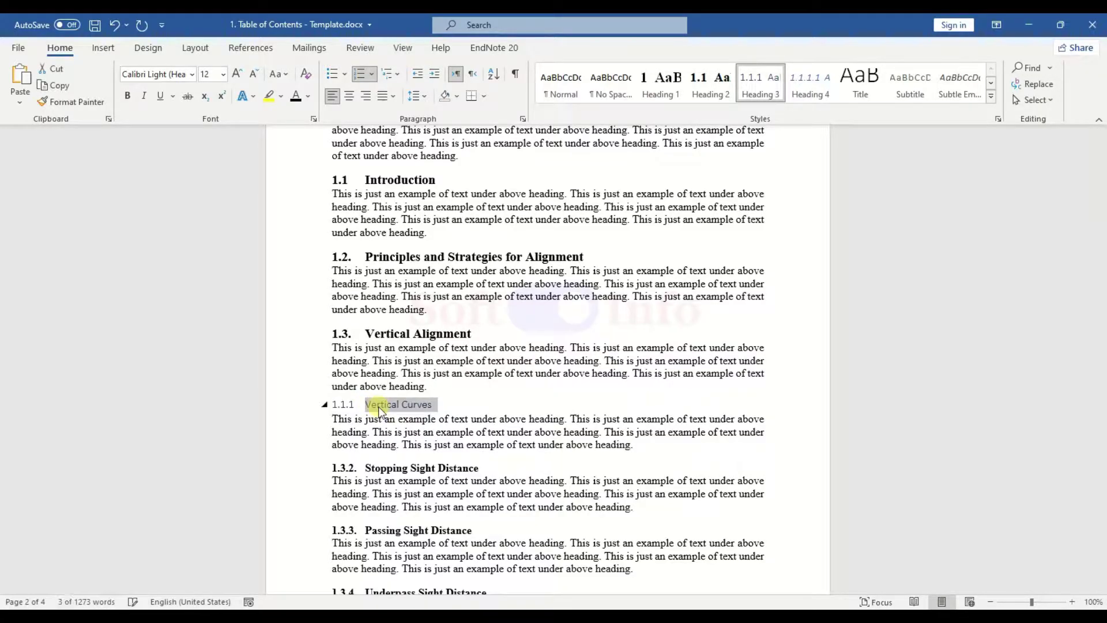
click(159, 75)
text(Times New Roman)
key(Tab)
click(127, 98)
click(296, 97)
Give "Vertical Curves" single line spacing and 6 pt spacing before, and update the Heading 3 style to match it
click(523, 119)
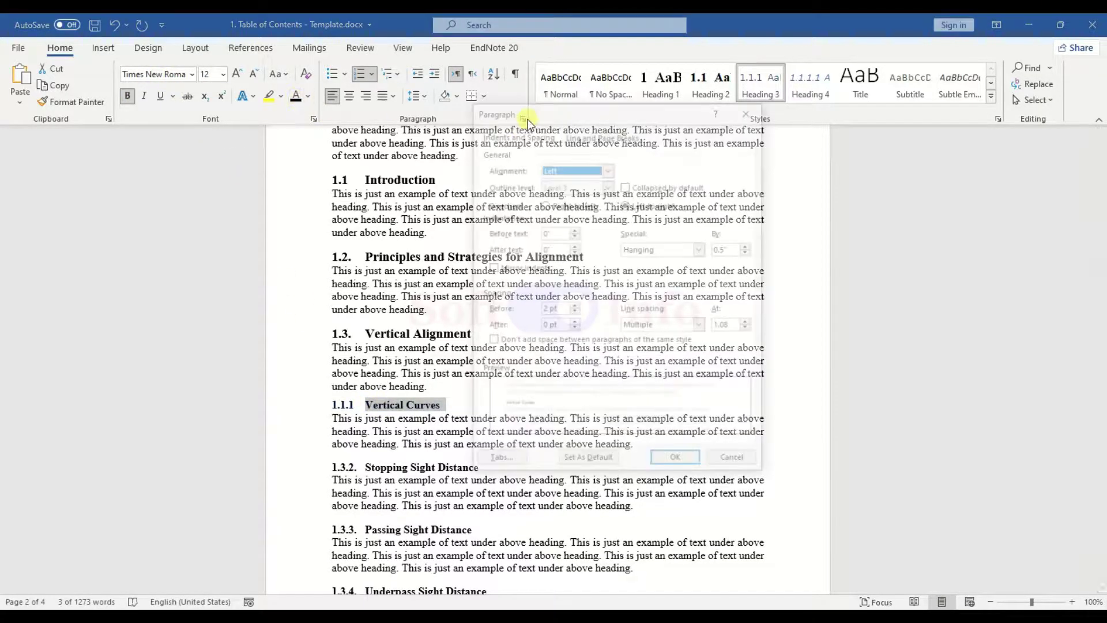
click(672, 326)
click(639, 337)
click(574, 306)
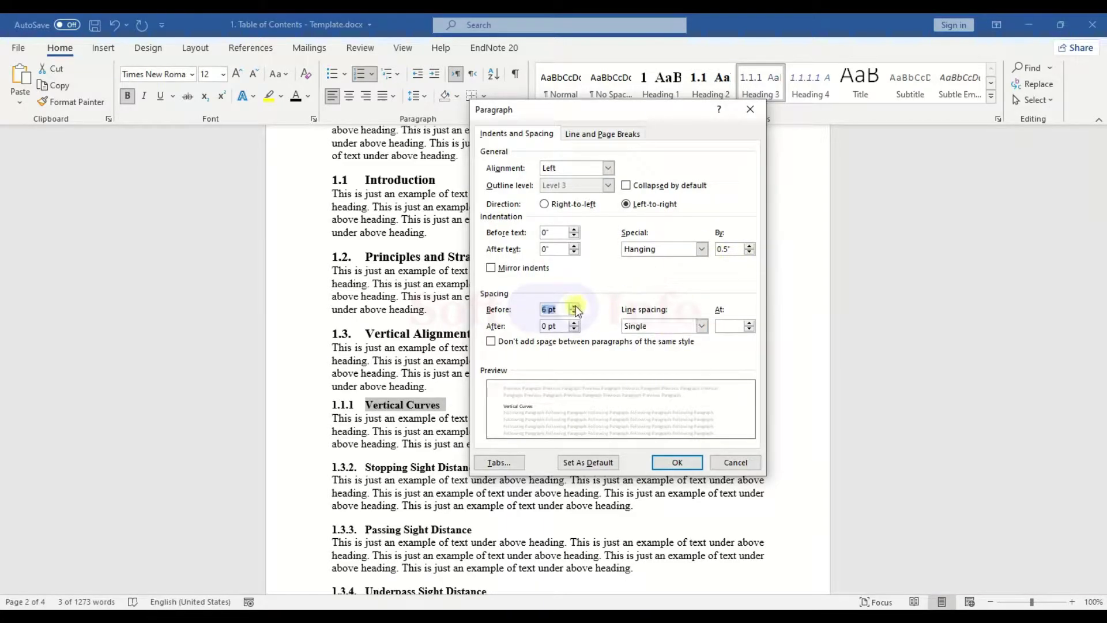
click(676, 461)
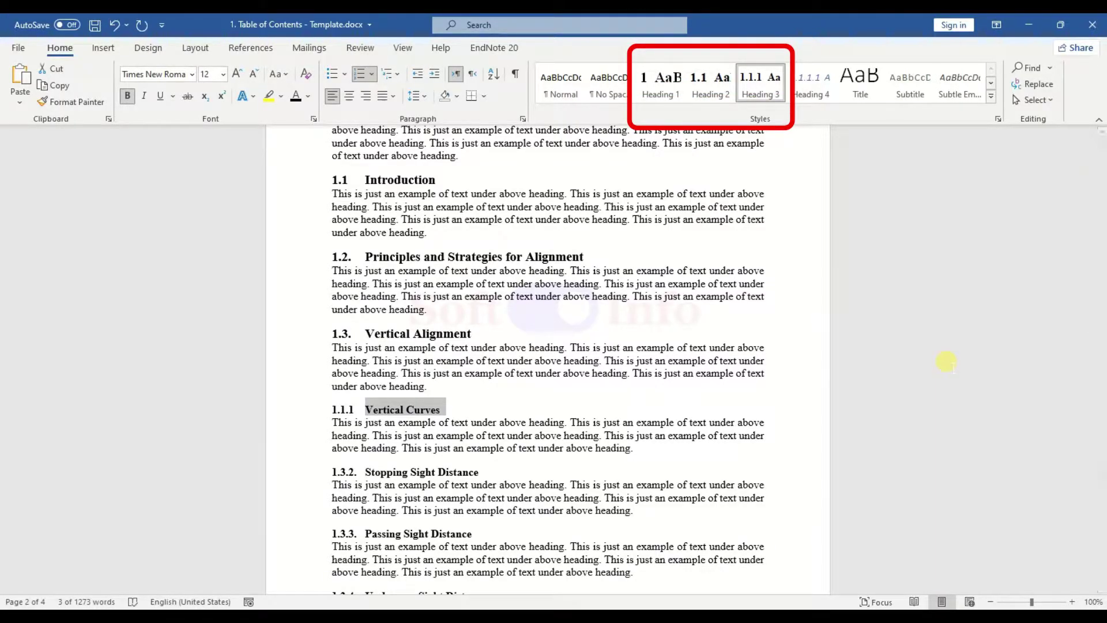
Apply Heading 2 to "Principles and Strategies for Alignment" and "Vertical Alignment", deleting their manually typed numbers
scroll(354, 411, up, 5)
click(355, 412)
click(721, 95)
click(374, 499)
click(713, 95)
key(BackSpace)
key(BackSpace)
key(BackSpace)
key(BackSpace)
key(BackSpace)
Apply the Heading 3 style to "Stopping Sight Distance" and delete its manually typed "1.3.2." numbering
scroll(375, 494, down, 5)
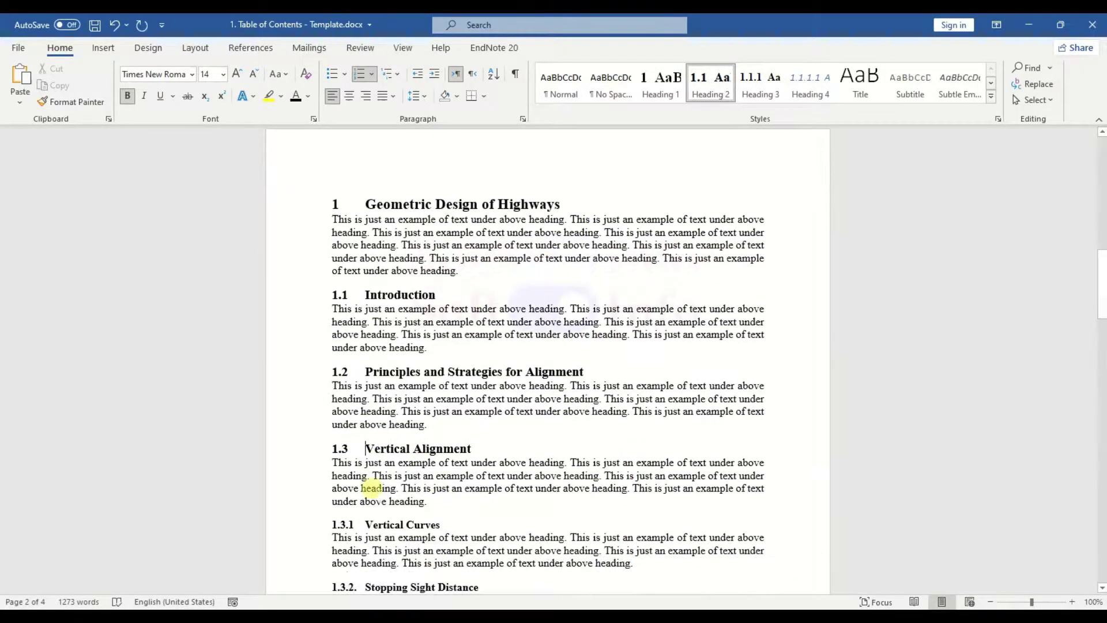
click(367, 440)
key(ctrl+alt+3)
key(BackSpace)
key(BackSpace)
key(BackSpace)
key(BackSpace)
key(BackSpace)
key(BackSpace)
key(BackSpace)
Apply Heading 3 to "Passing Sight Distance" and "Underpass Sight Distance", deleting their manually typed numbers
scroll(369, 470, down, 3)
click(366, 400)
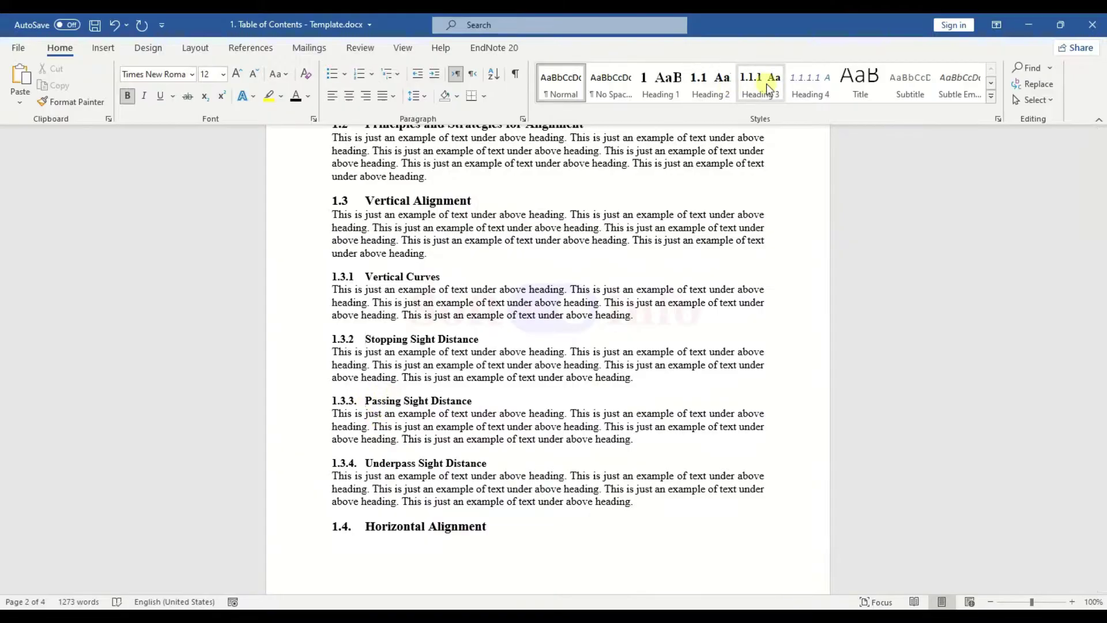
click(766, 86)
key(BackSpace)
key(BackSpace)
key(BackSpace)
key(BackSpace)
key(BackSpace)
key(BackSpace)
key(BackSpace)
scroll(377, 403, down, 3)
click(366, 364)
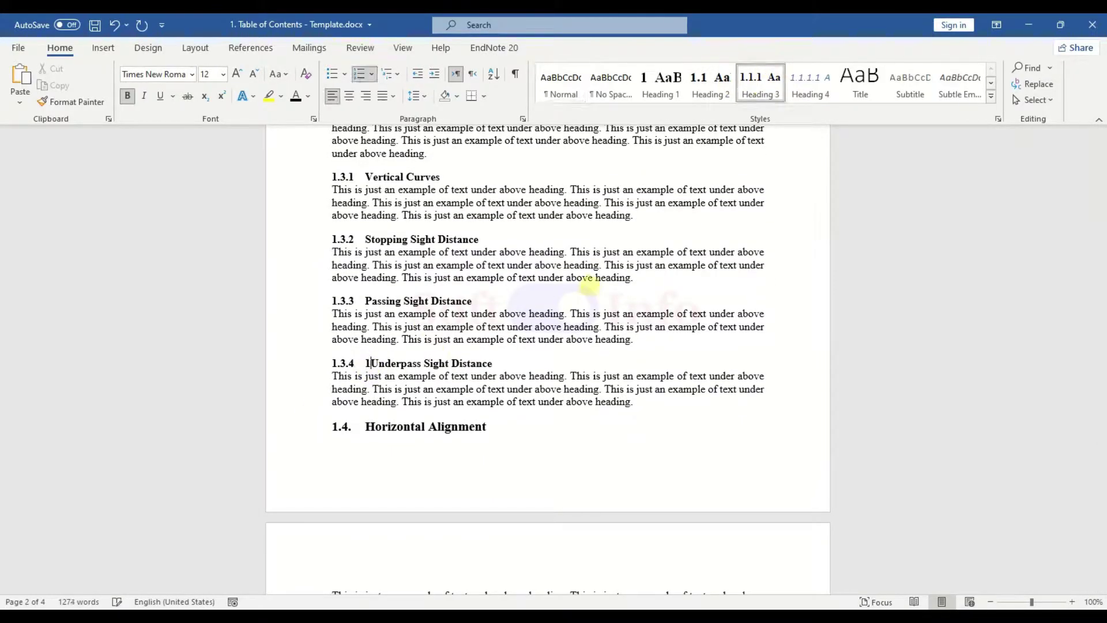
key(BackSpace)
Apply the Heading 2 style to "Horizontal Alignment" and delete its manually typed "1.4." numbering
scroll(588, 287, down, 2)
click(367, 327)
click(710, 82)
scroll(459, 479, down, 3)
key(BackSpace)
key(BackSpace)
key(BackSpace)
key(BackSpace)
key(BackSpace)
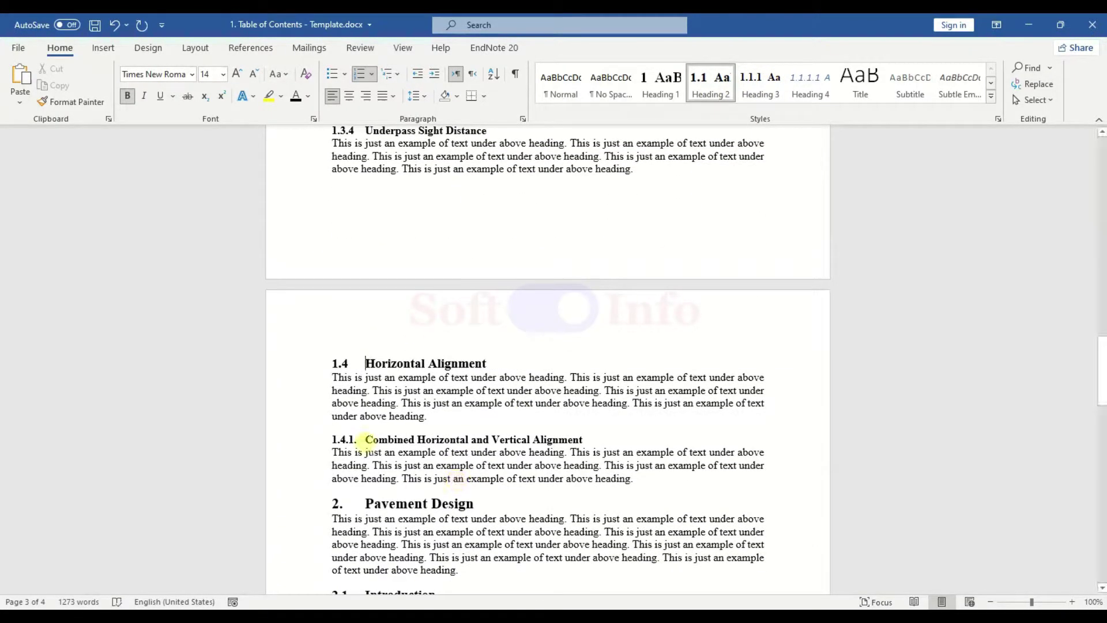
Apply the Heading 3 style to "Combined Horizontal and Vertical Alignment" and delete its manually typed "1.4.1." numbering
click(365, 441)
click(759, 83)
scroll(465, 341, down, 2)
key(BackSpace)
key(BackSpace)
key(BackSpace)
key(BackSpace)
key(BackSpace)
key(BackSpace)
key(BackSpace)
Apply the Heading 1 style to the "Pavement Design" heading and delete its manually typed "2." numbering
scroll(467, 341, down, 1)
click(366, 403)
click(664, 86)
key(BackSpace)
key(BackSpace)
key(BackSpace)
Apply the Heading 2 style to the "Introduction" heading under "Pavement Design" and delete its manually typed "2.1." numbering
scroll(596, 438, down, 3)
click(366, 396)
click(710, 83)
key(BackSpace)
key(BackSpace)
key(BackSpace)
key(BackSpace)
key(BackSpace)
Apply the Heading 2 style to "Type of Pavement" and delete its manually typed "2.2." numbering
scroll(524, 438, down, 2)
click(366, 405)
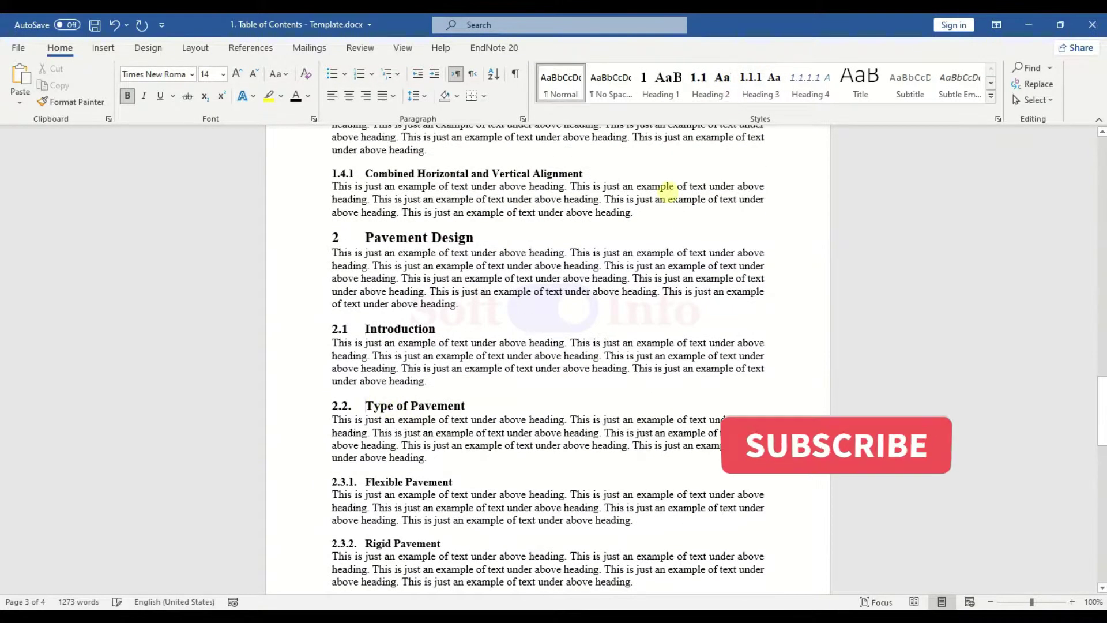
click(711, 83)
scroll(548, 355, down, 1)
key(BackSpace)
key(BackSpace)
key(BackSpace)
key(BackSpace)
key(BackSpace)
Apply the Heading 3 style to "Flexible Pavement" and delete its manually typed "2.3.1." numbering
scroll(548, 356, down, 2)
click(366, 381)
click(760, 83)
scroll(600, 350, down, 1)
key(BackSpace)
key(BackSpace)
key(BackSpace)
key(BackSpace)
key(BackSpace)
key(BackSpace)
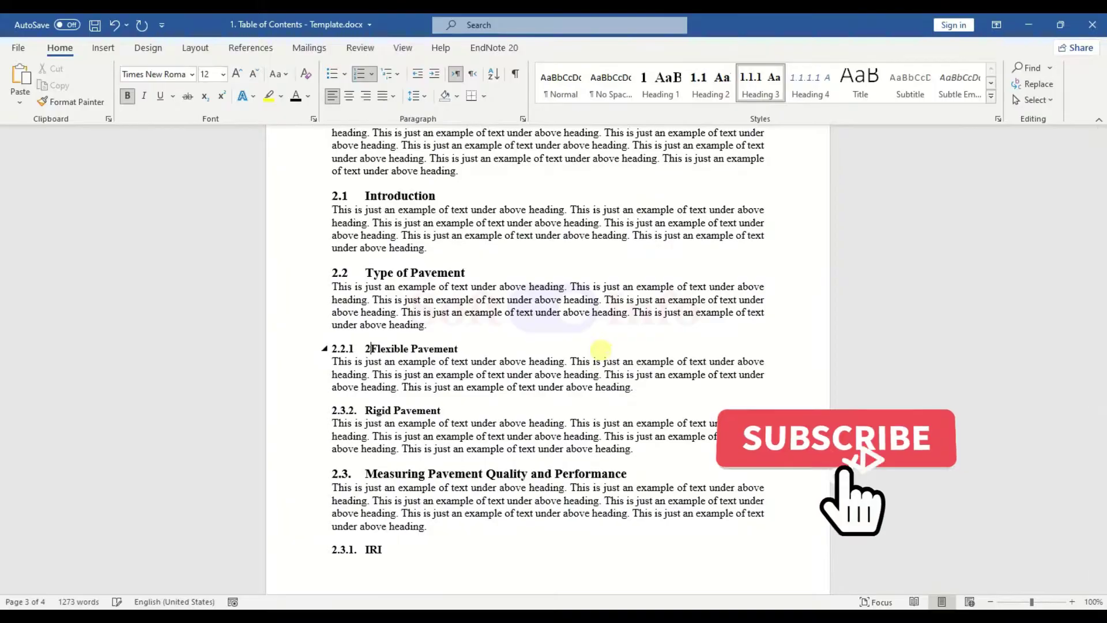
key(BackSpace)
Apply the Heading 3 style to "Rigid Pavement" and delete its manually typed "2.3.2." numbering
click(365, 410)
click(760, 84)
scroll(546, 383, down, 2)
key(BackSpace)
key(BackSpace)
key(BackSpace)
key(BackSpace)
key(BackSpace)
key(BackSpace)
key(BackSpace)
Apply the Heading 2 style to "Measuring Pavement Quality and Performance" and delete its manually typed "2.3." numbering
click(365, 406)
click(710, 83)
scroll(634, 296, down, 1)
key(BackSpace)
key(BackSpace)
key(BackSpace)
key(BackSpace)
key(BackSpace)
Apply the Heading 3 style to the "IRI" heading and delete its manually typed "2.3.1." numbering
key(Down)
key(Down)
key(Down)
key(Down)
key(Down)
key(ctrl+alt+3)
scroll(536, 376, down, 1)
key(BackSpace)
key(BackSpace)
key(BackSpace)
key(BackSpace)
key(BackSpace)
key(BackSpace)
Apply the Heading 3 style to "Rut Depth" and delete its manually typed "2.3.2." numbering
scroll(494, 474, down, 4)
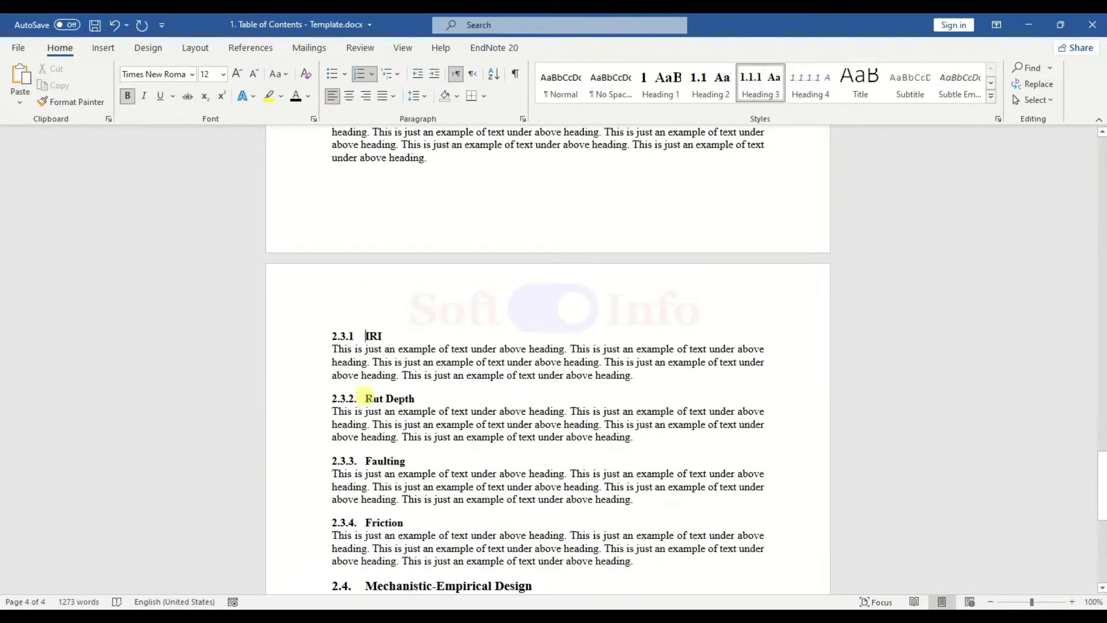
click(366, 398)
click(760, 84)
scroll(541, 365, down, 2)
key(BackSpace)
key(BackSpace)
key(BackSpace)
key(BackSpace)
key(BackSpace)
key(BackSpace)
key(BackSpace)
Apply the Heading 3 style to "Faulting" and delete its manually typed "2.3.3." numbering
click(366, 394)
click(760, 83)
scroll(538, 390, down, 2)
key(BackSpace)
key(BackSpace)
key(BackSpace)
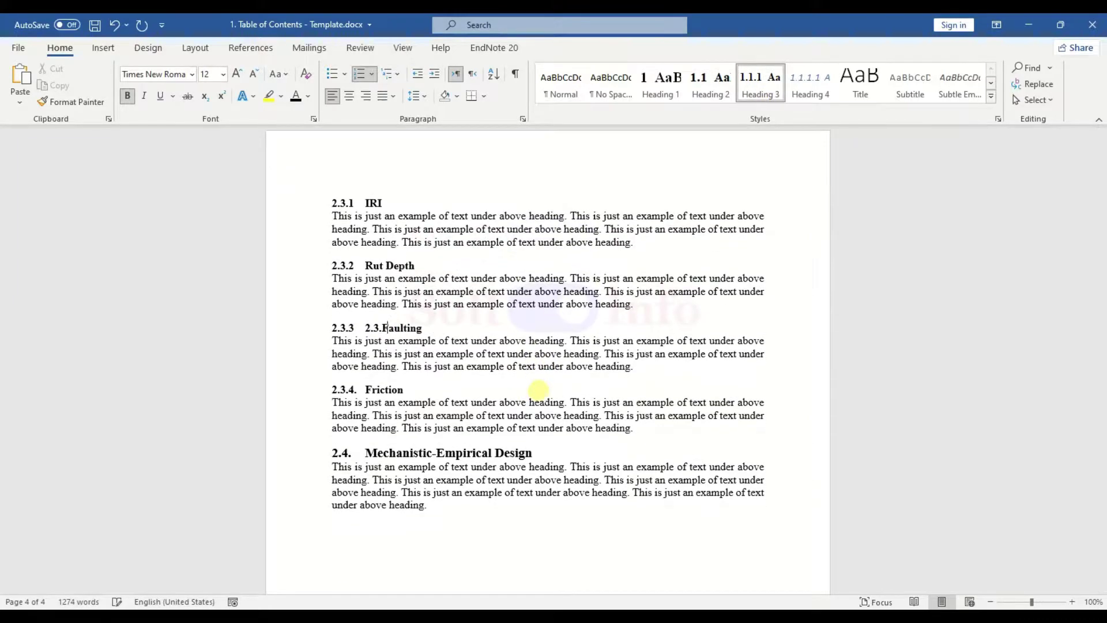
key(BackSpace)
key(BackSpace)
key(BackSpace)
key(BackSpace)
Apply the Heading 3 style to "Friction" and delete its manually typed "2.3.4." numbering
click(365, 391)
click(772, 78)
scroll(556, 345, down, 1)
key(BackSpace)
key(BackSpace)
key(BackSpace)
key(BackSpace)
key(BackSpace)
key(BackSpace)
key(BackSpace)
Apply Heading 2 to "Mechanistic-Empirical Design", delete its manually typed "2.4." numbering and save the document
scroll(557, 346, down, 2)
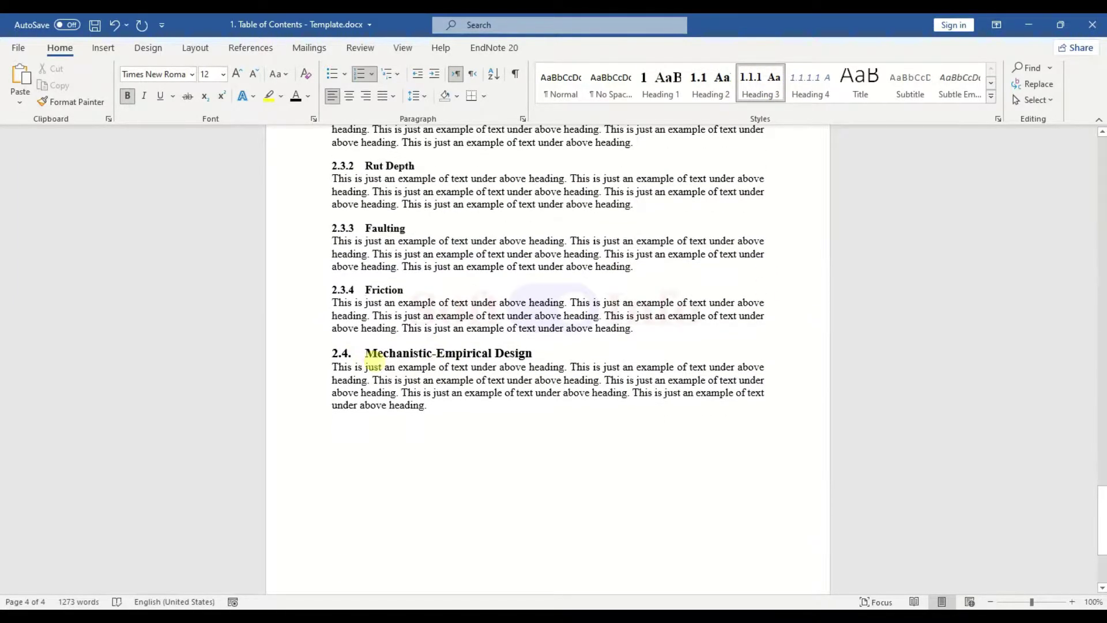
click(368, 355)
key(ctrl+alt+2)
key(BackSpace)
key(BackSpace)
key(BackSpace)
key(BackSpace)
key(BackSpace)
key(ctrl+s)
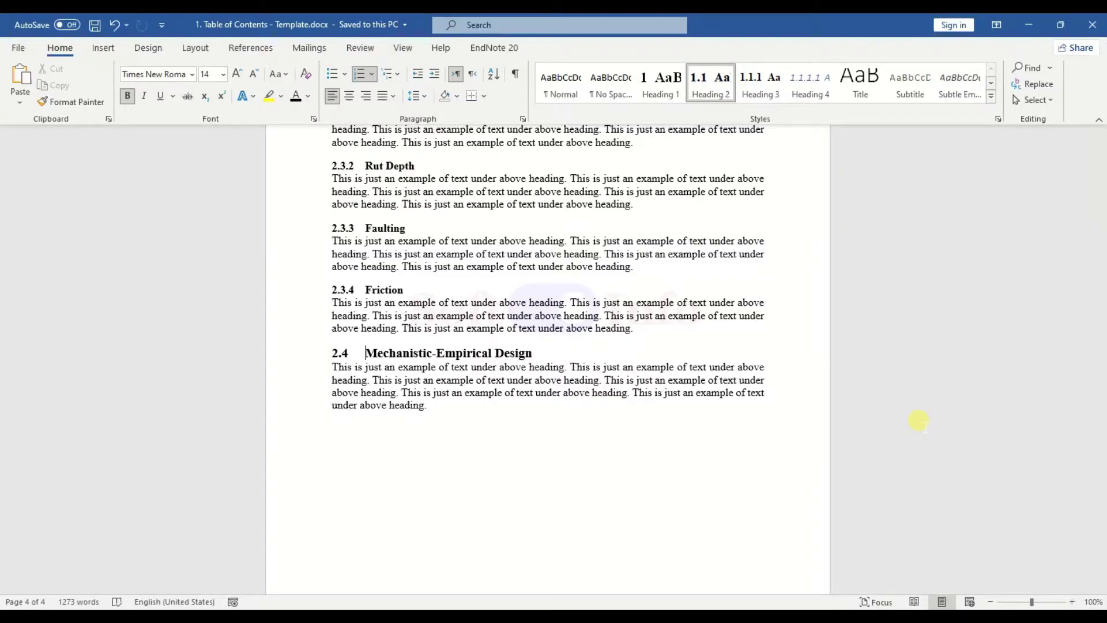
Update the table of contents on the first page so it lists the styled headings
scroll(919, 421, up, 20)
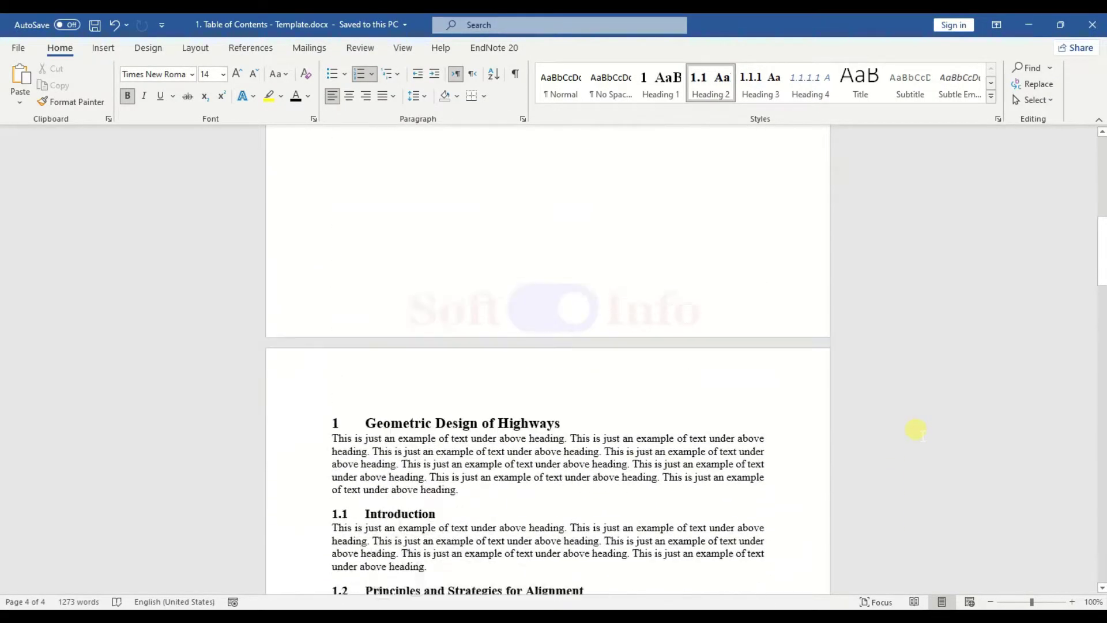
click(411, 223)
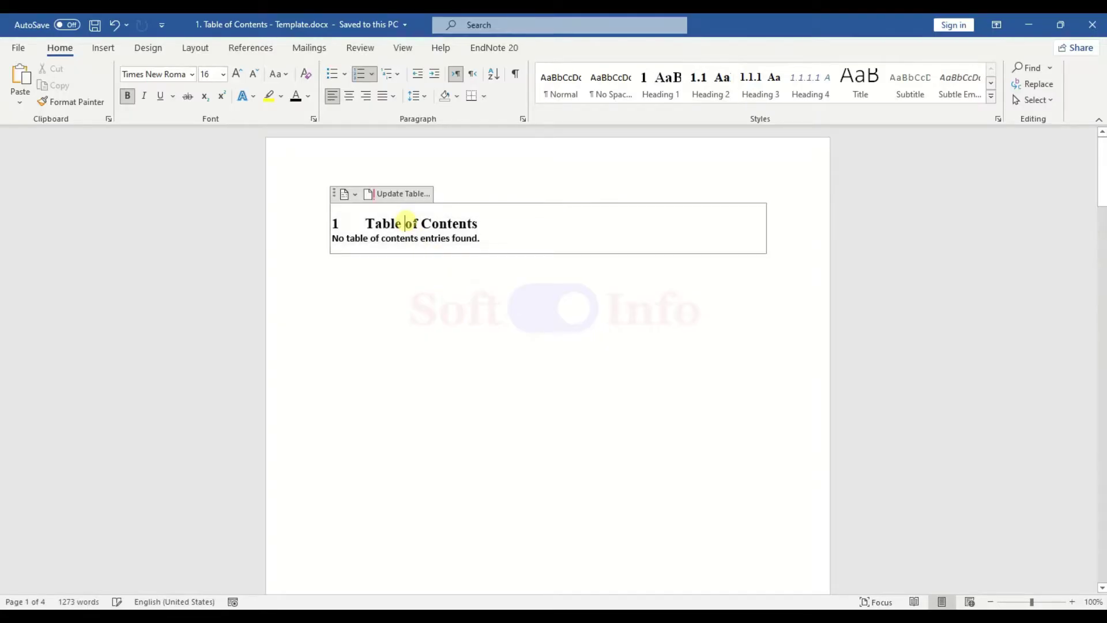
click(394, 200)
scroll(875, 340, down, 2)
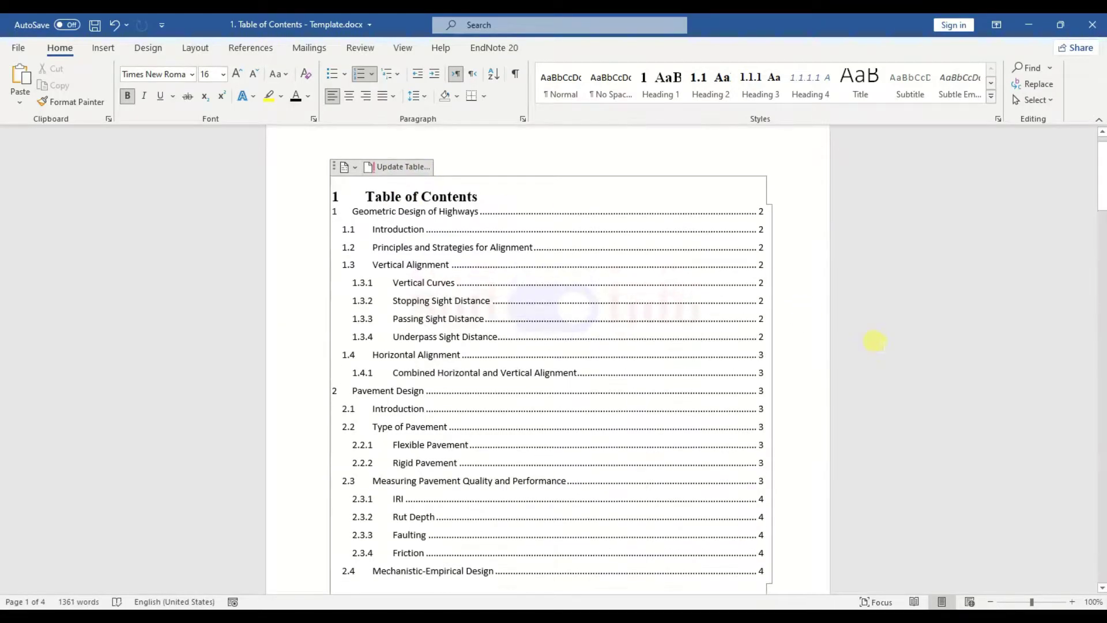
Set the font of the whole table of contents to Times New Roman
scroll(928, 360, up, 1)
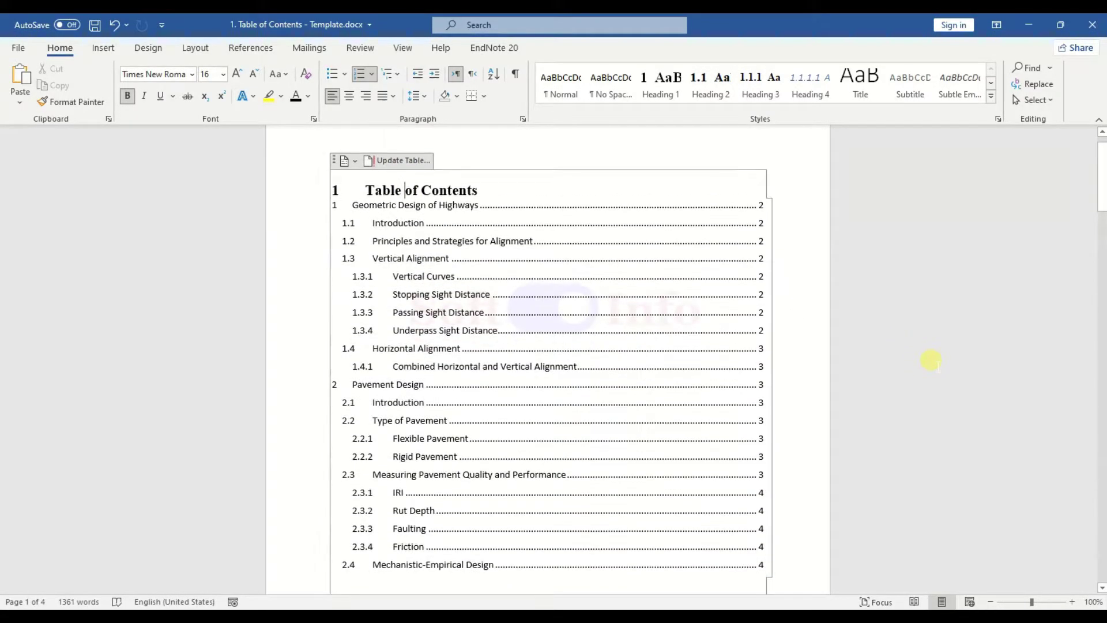
scroll(486, 531, down, 1)
drag(533, 554, 329, 153)
click(154, 74)
text(Times New Roman)
key(Return)
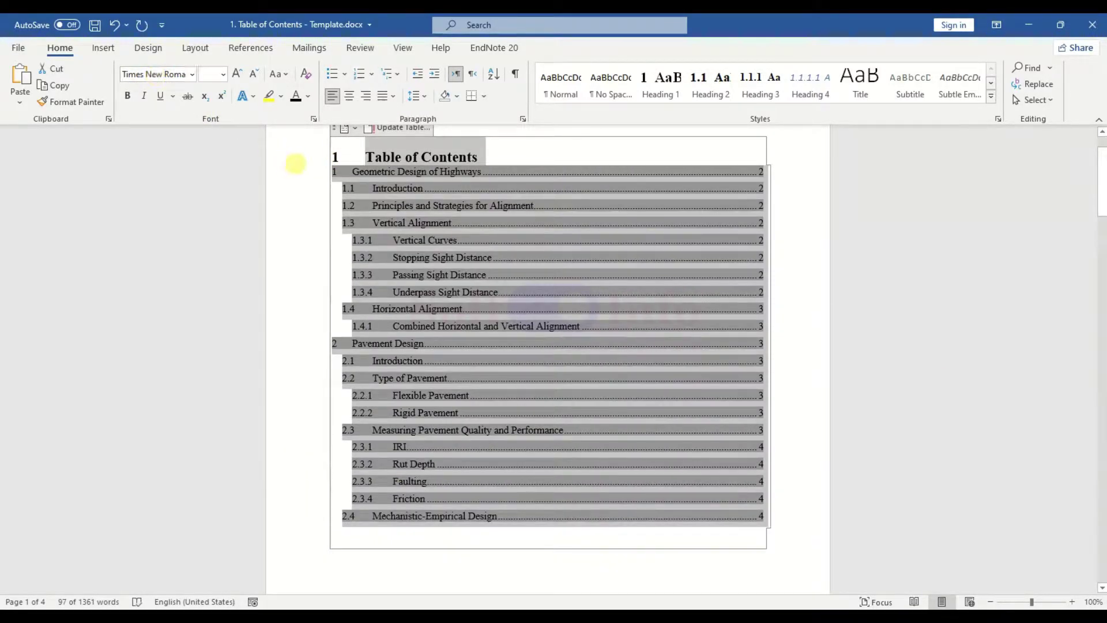
Remove the automatic number and indent from the "Table of Contents" title
click(365, 157)
key(BackSpace)
key(BackSpace)
click(958, 437)
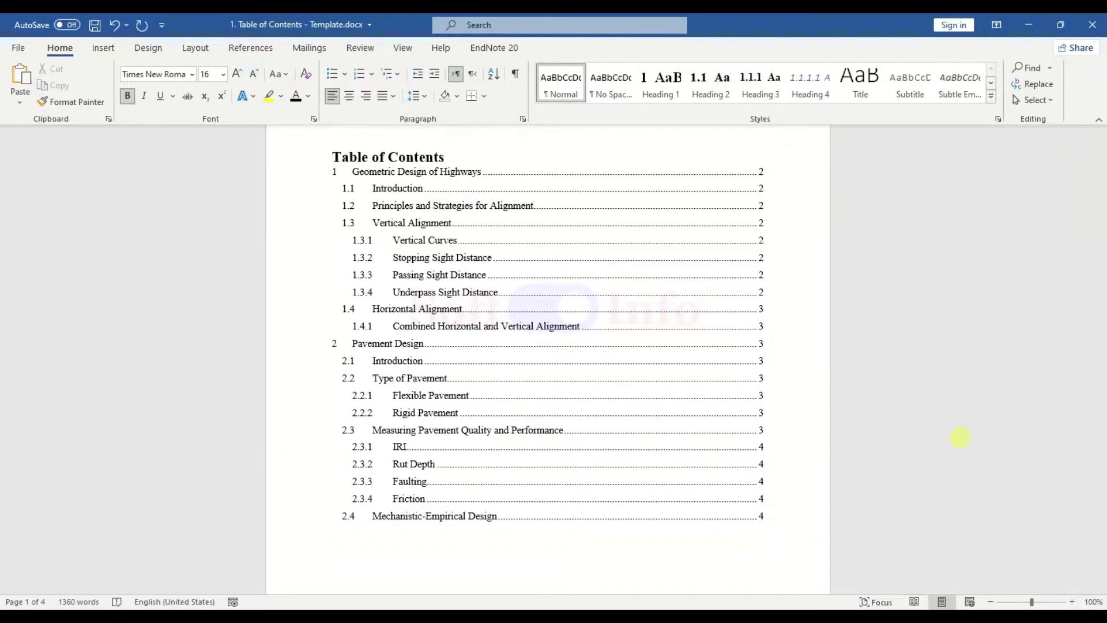
Add the line "Heading of Level 4 Under Heading of Level 3" below the paragraph under "Vertical Curves"
scroll(952, 447, down, 14)
scroll(945, 442, down, 5)
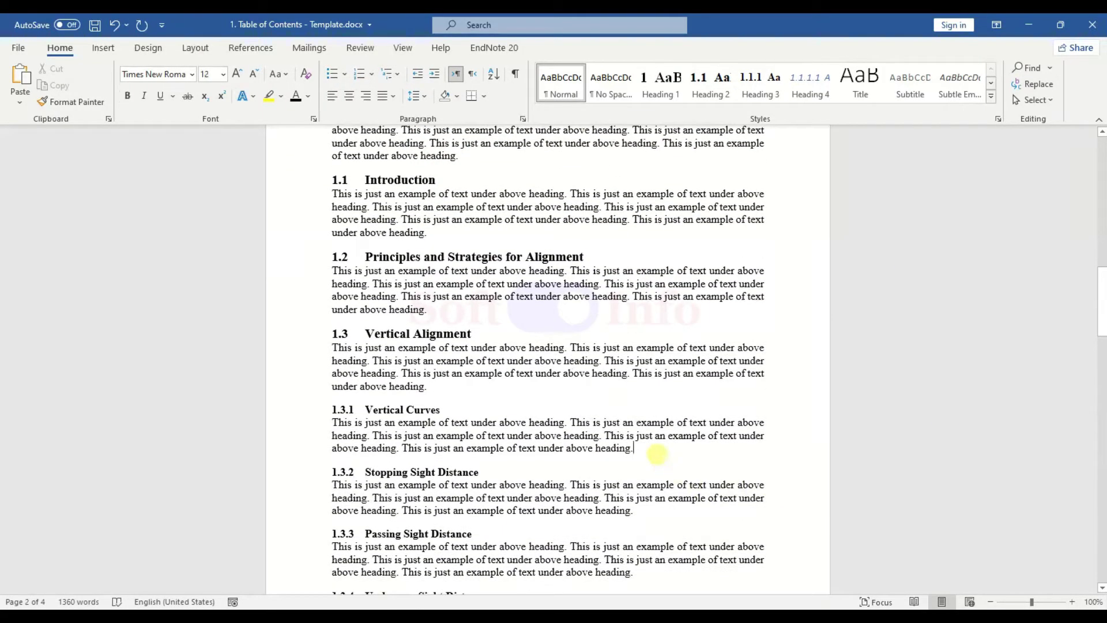
key(Return)
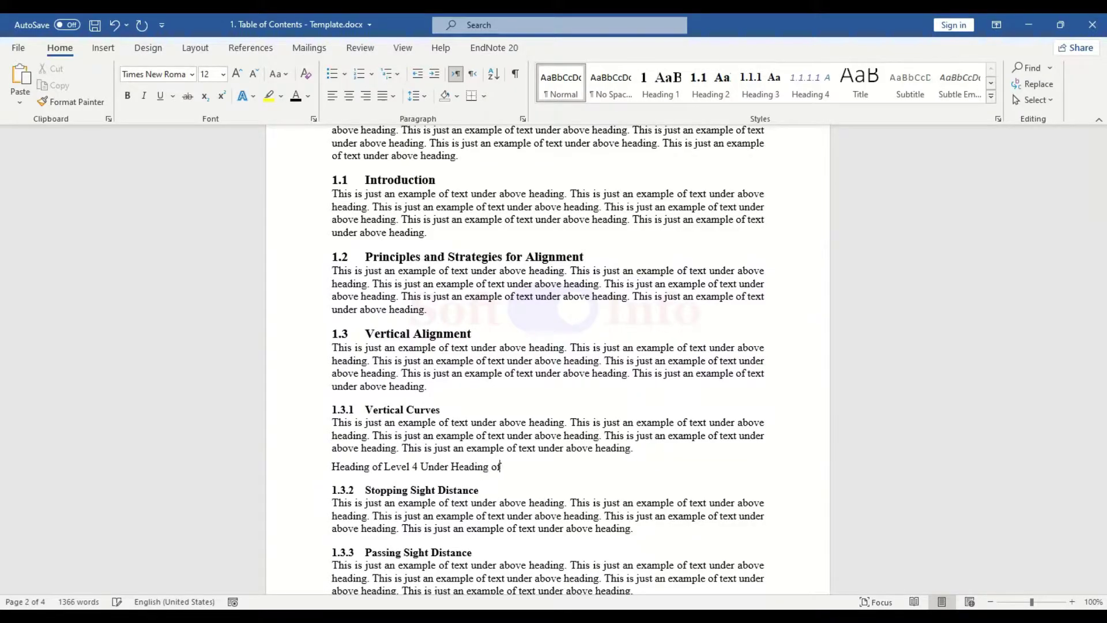
key(Return)
Copy the example paragraph under "Vertical Curves" and paste it below the new level 4 heading line
drag(332, 422, 652, 453)
key(ctrl+c)
key(Down)
key(Down)
key(ctrl+v)
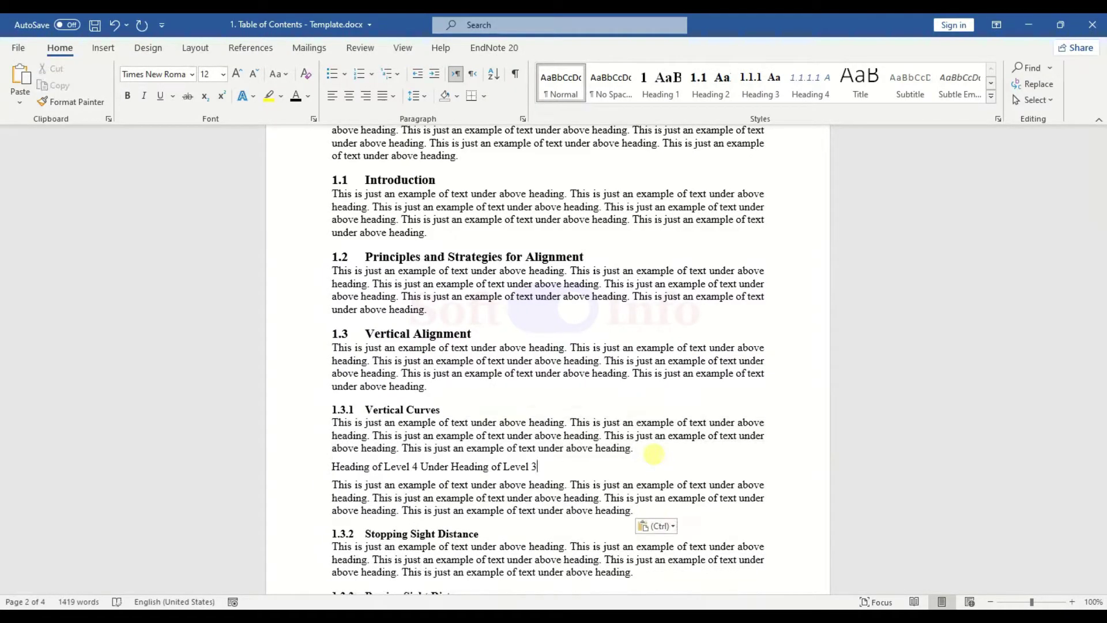
Apply the Heading 4 style to "Heading of Level 4 Under Heading of Level 3", remove its automatic numbering and select the heading text
click(652, 460)
click(814, 86)
click(372, 465)
key(BackSpace)
key(BackSpace)
key(shift+End)
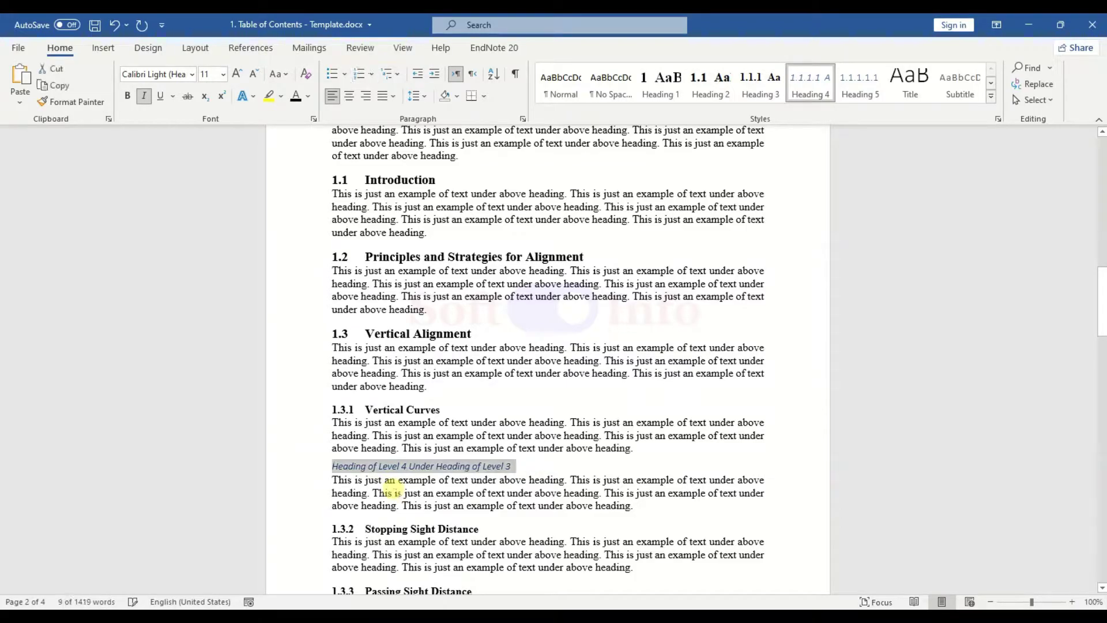
Format the selected level 4 heading text in Times New Roman, size 12 and bold
click(145, 74)
text(Times New Roman)
key(Tab)
text(12)
key(Return)
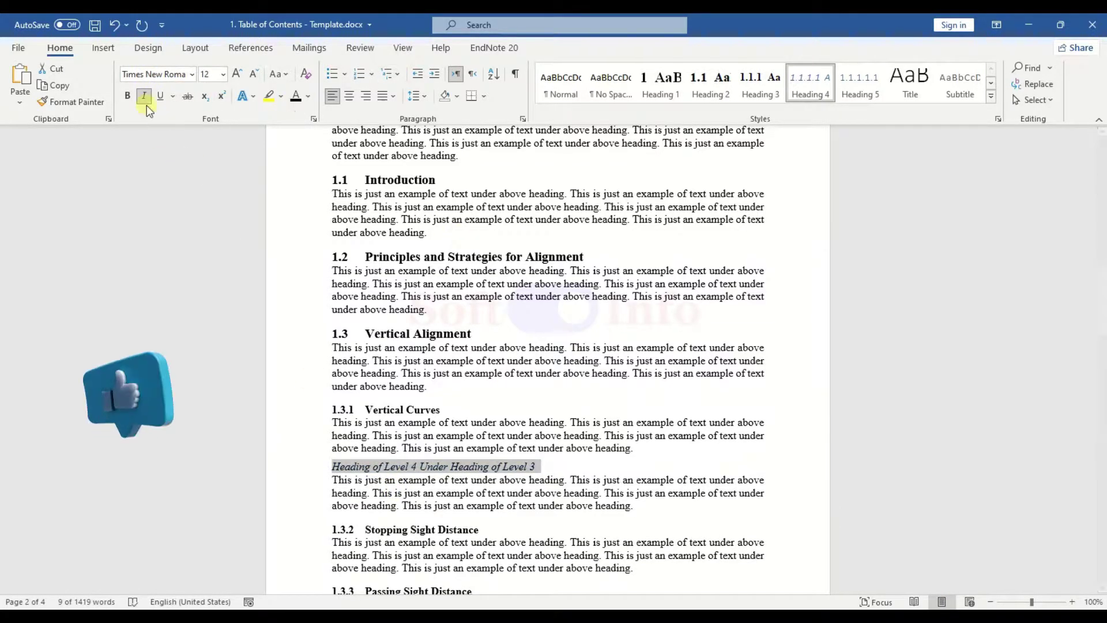
key(ctrl+b)
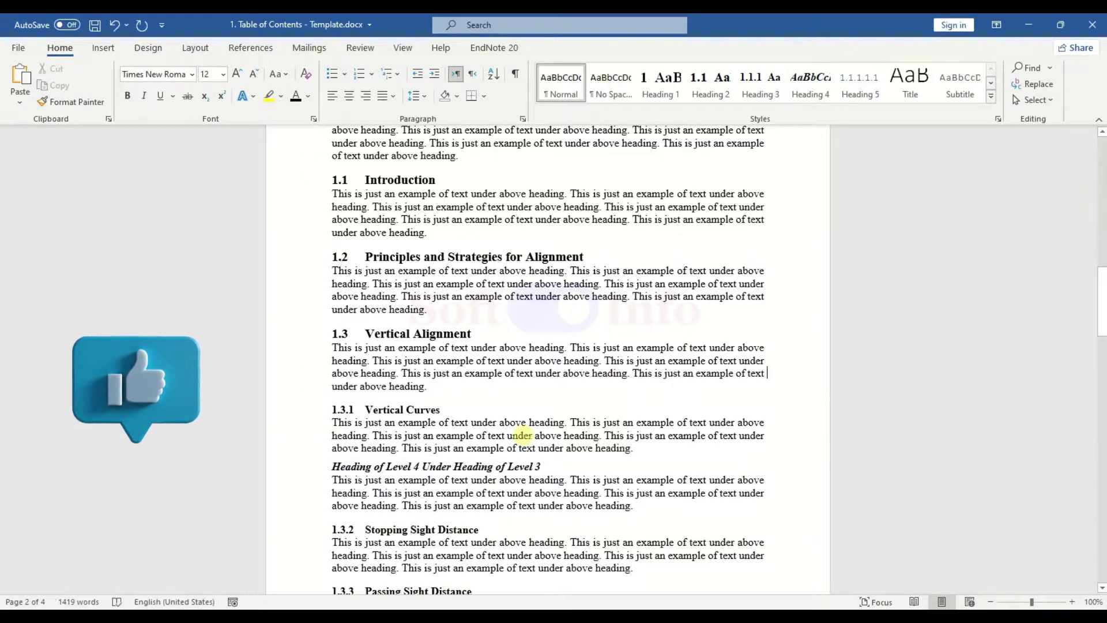
Increase the level 4 heading's spacing before, set its special indent to none and line spacing to single, and save the document
click(348, 472)
key(Home)
key(shift+End)
click(523, 119)
click(574, 305)
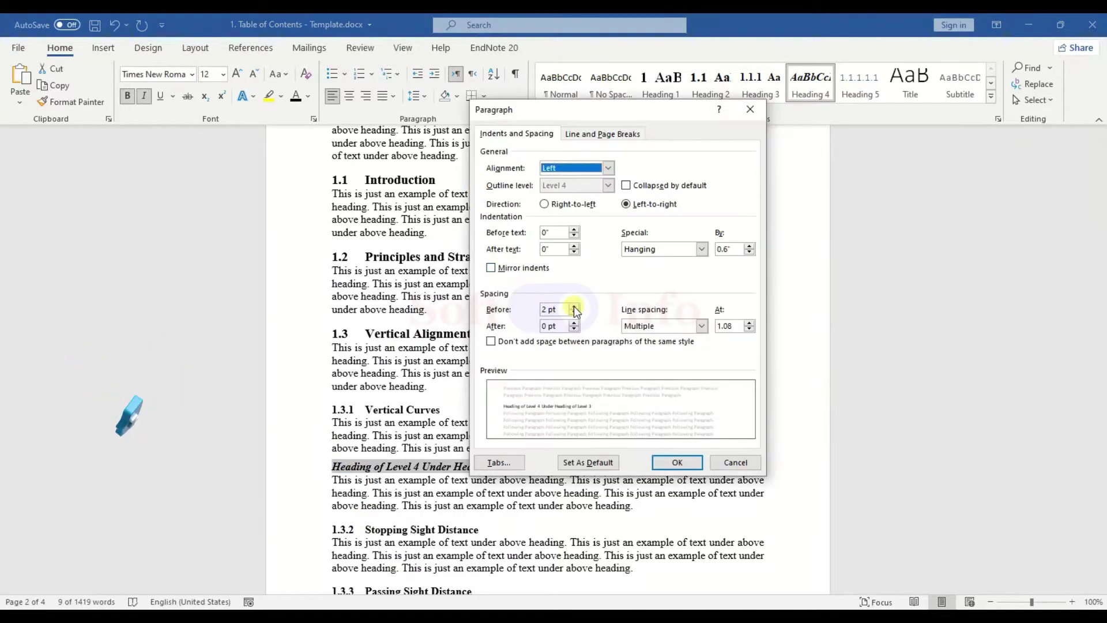
click(574, 306)
click(701, 249)
click(640, 260)
click(652, 324)
click(640, 338)
click(680, 462)
click(940, 426)
key(ctrl+s)
Customize the table of contents to show 4 levels and replace the existing table
scroll(949, 415, up, 14)
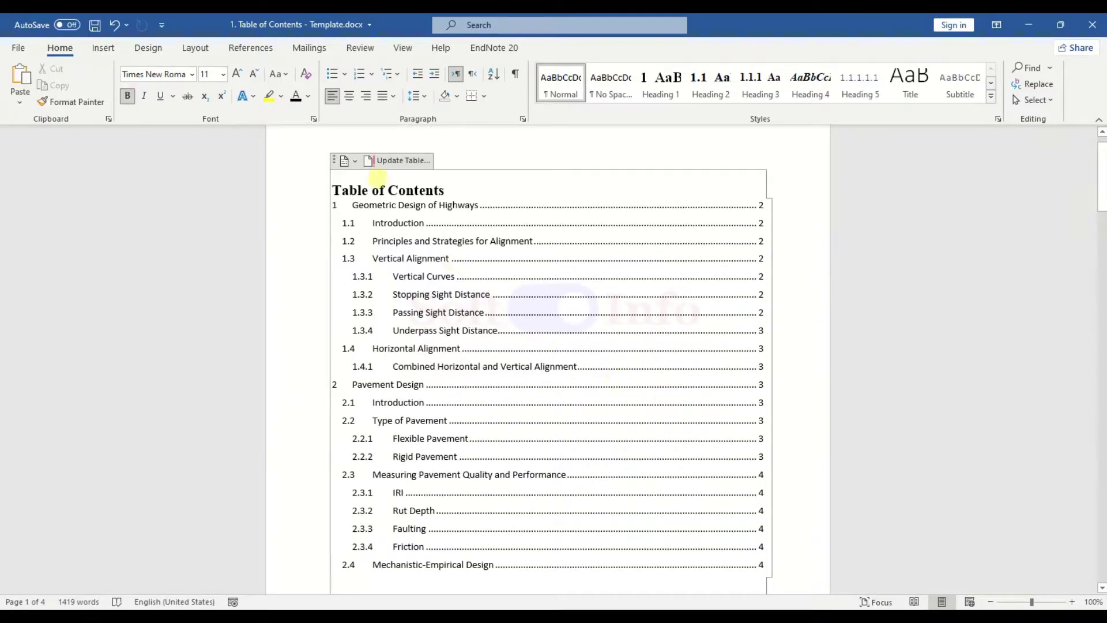
click(250, 48)
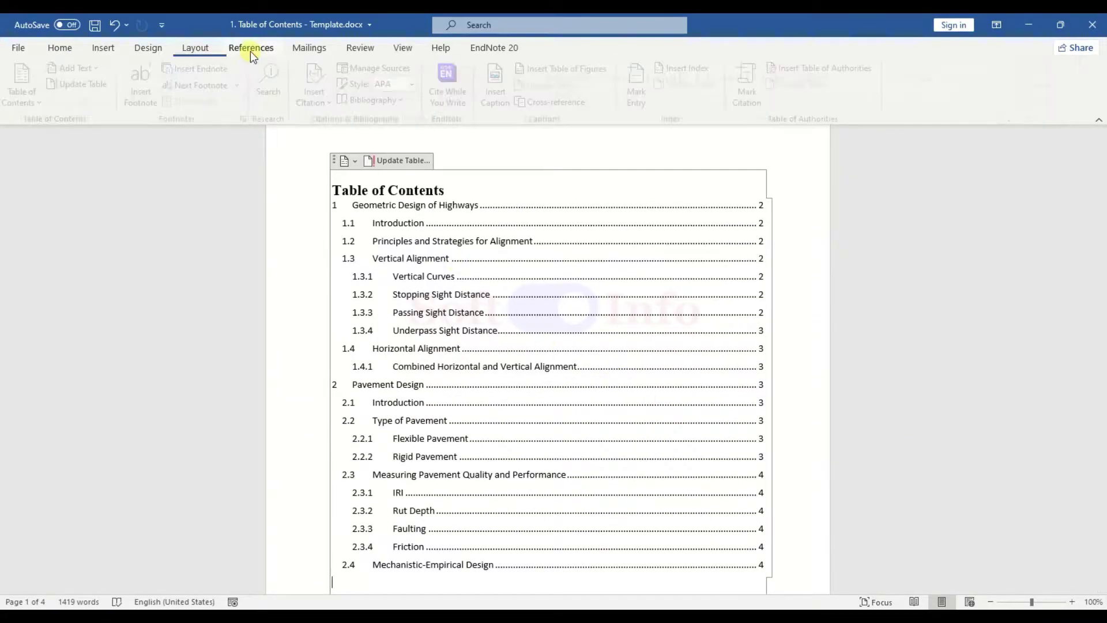
click(30, 99)
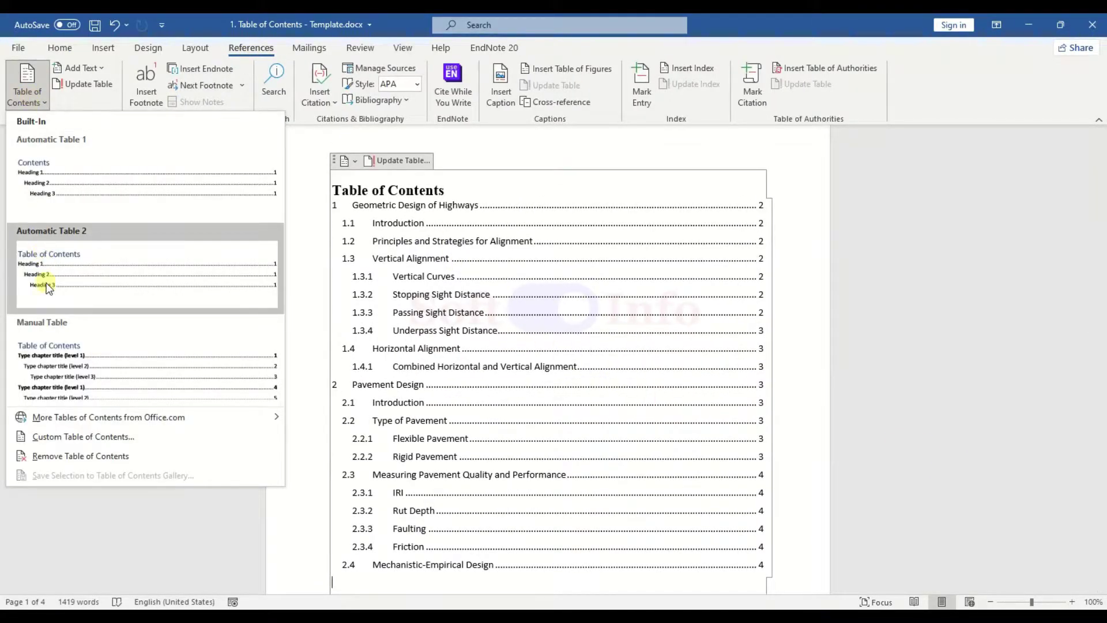
click(91, 435)
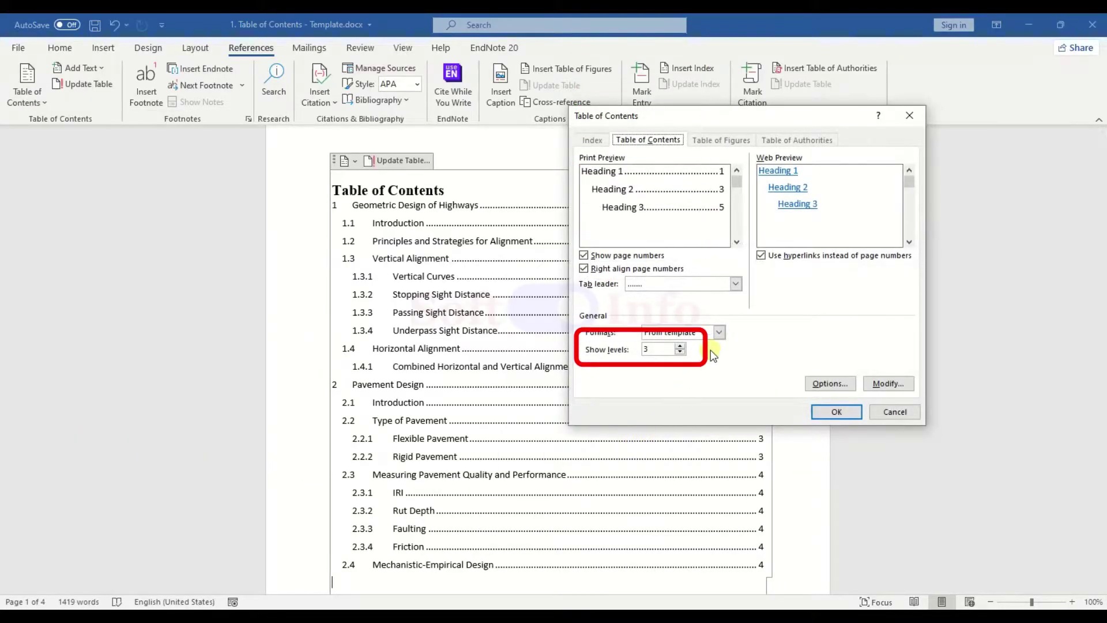
click(679, 346)
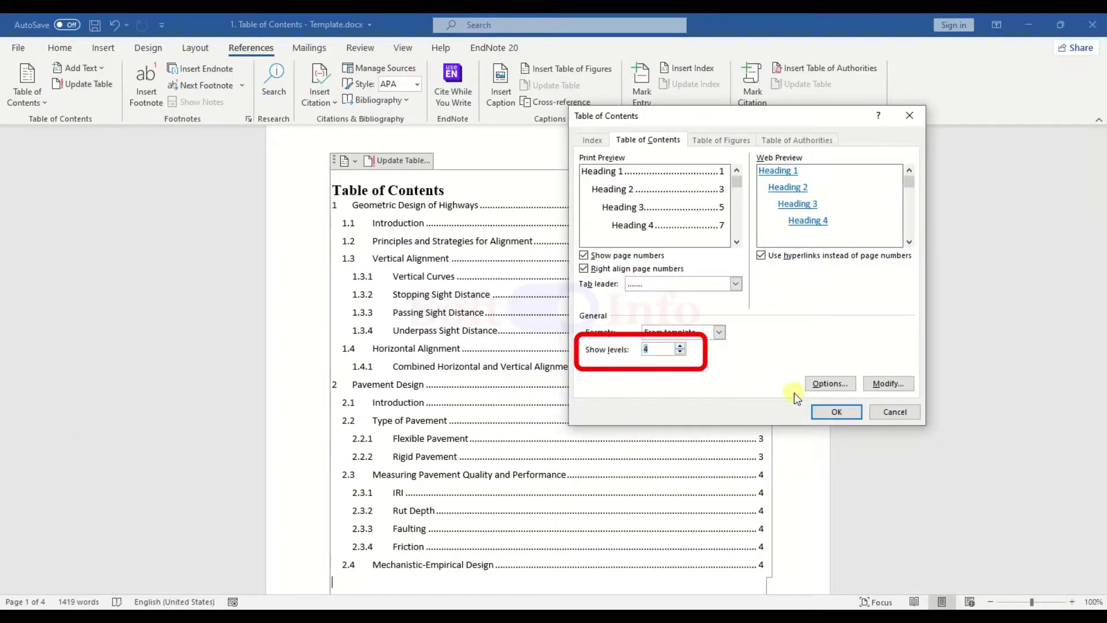
click(836, 411)
click(517, 356)
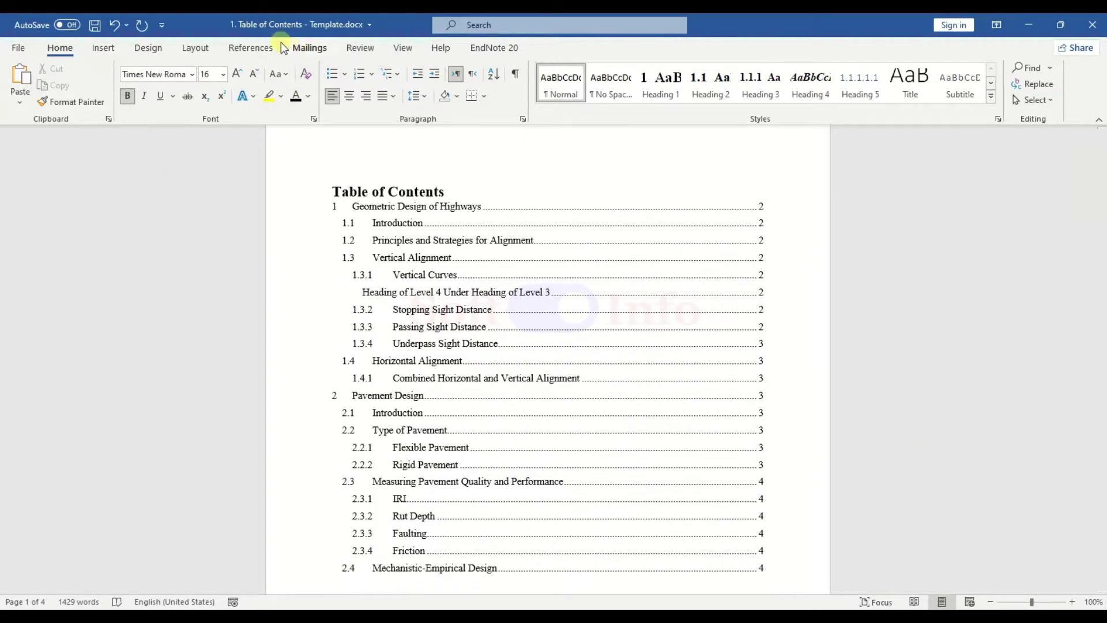
Modify the TOC 1 style of the custom table of contents to use Times New Roman, size 12
click(252, 48)
click(16, 101)
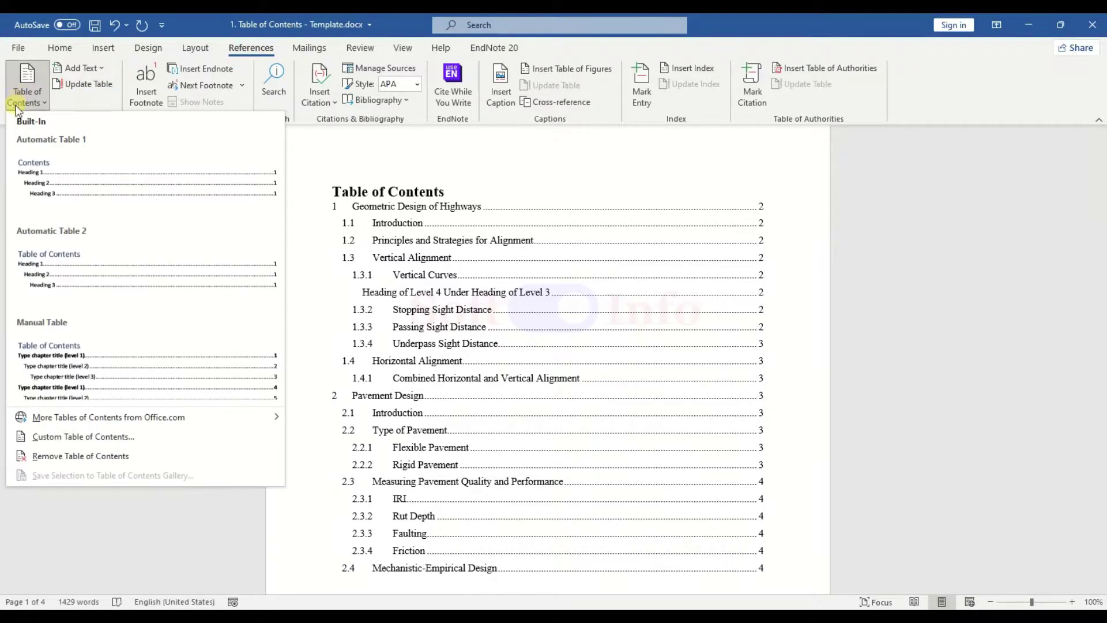
click(89, 438)
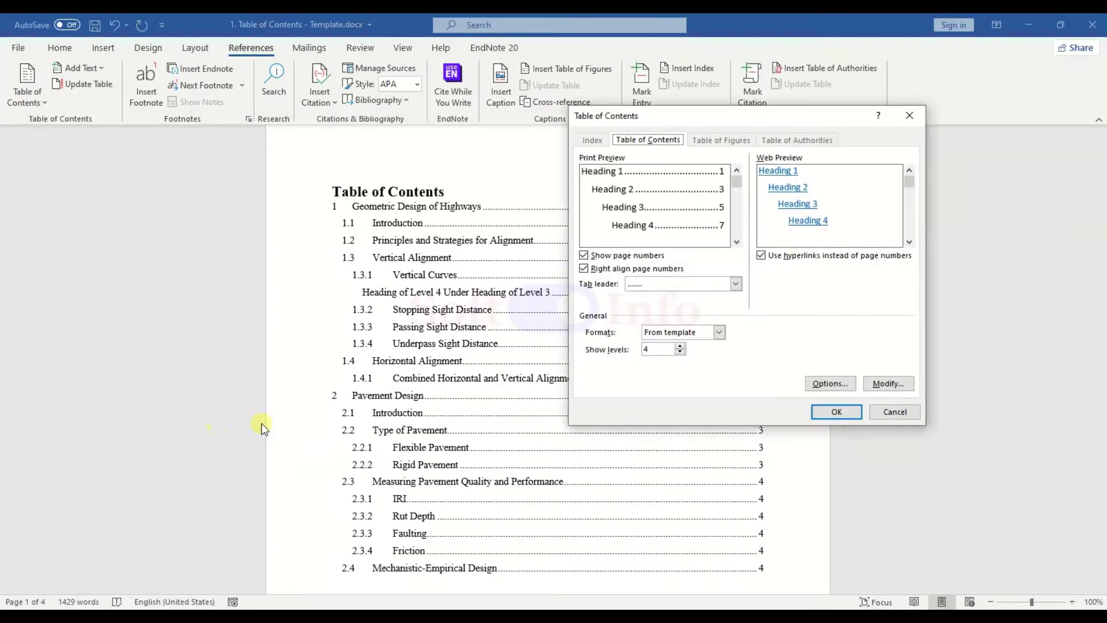
click(897, 382)
click(630, 352)
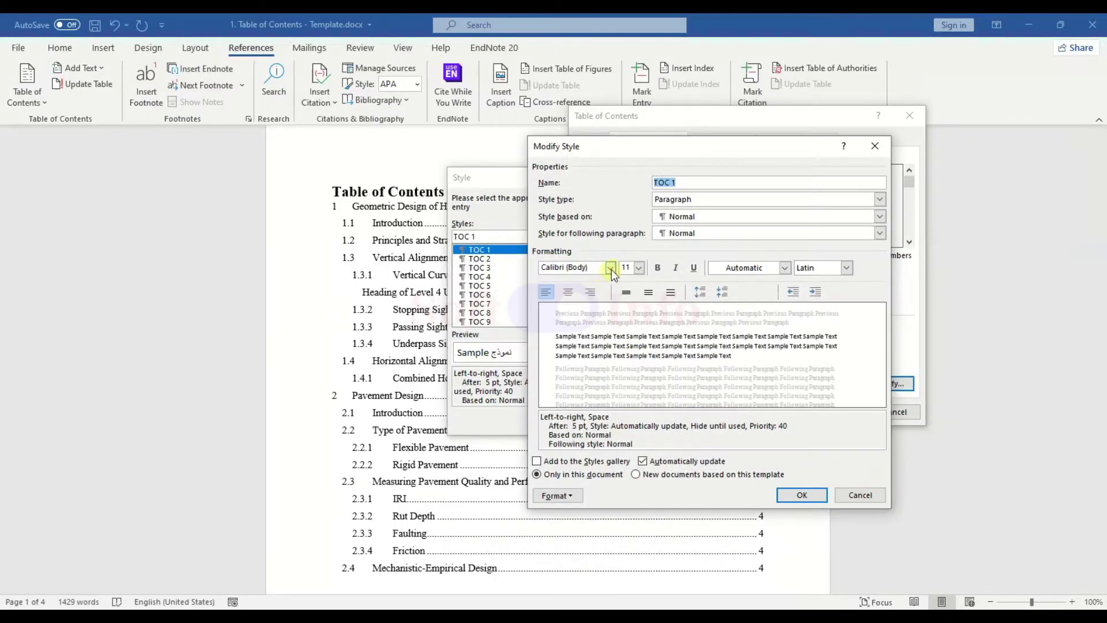
click(611, 267)
click(634, 314)
click(639, 267)
click(627, 311)
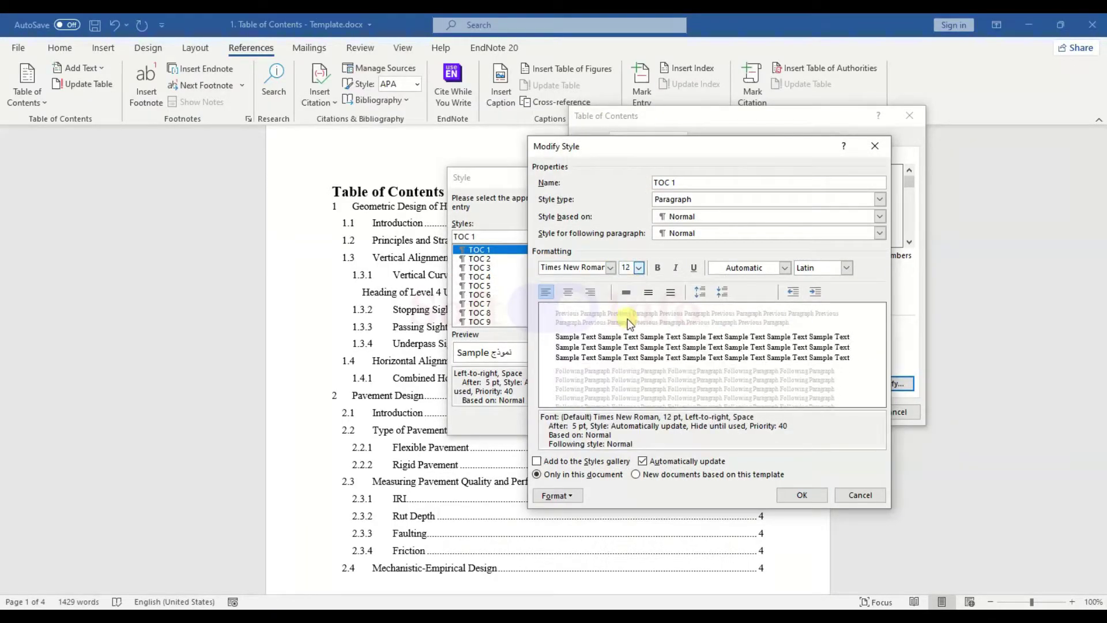
Set the TOC 1 style's paragraph spacing to 6 pt before and after, with single line spacing
click(554, 495)
click(571, 368)
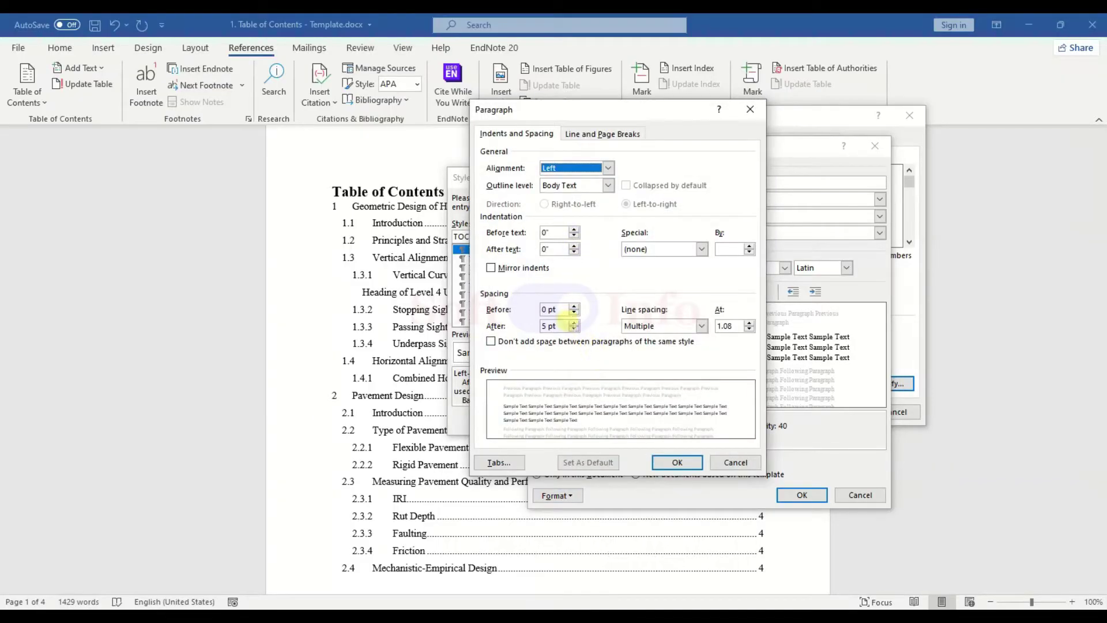
click(574, 323)
click(575, 306)
click(647, 325)
click(647, 338)
click(574, 328)
click(575, 322)
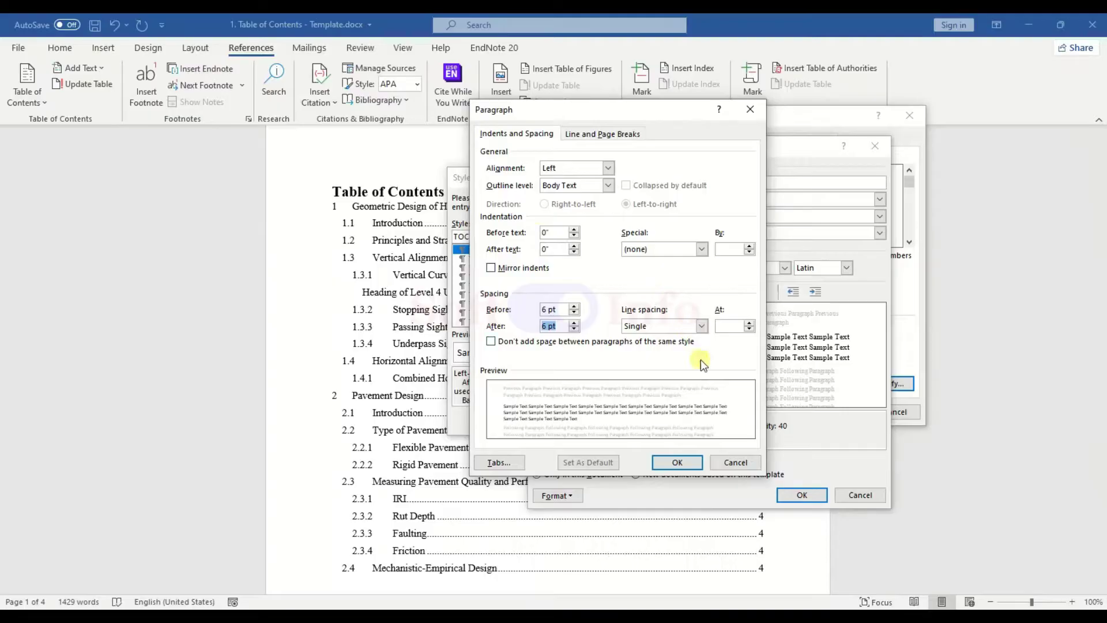
click(677, 462)
click(801, 495)
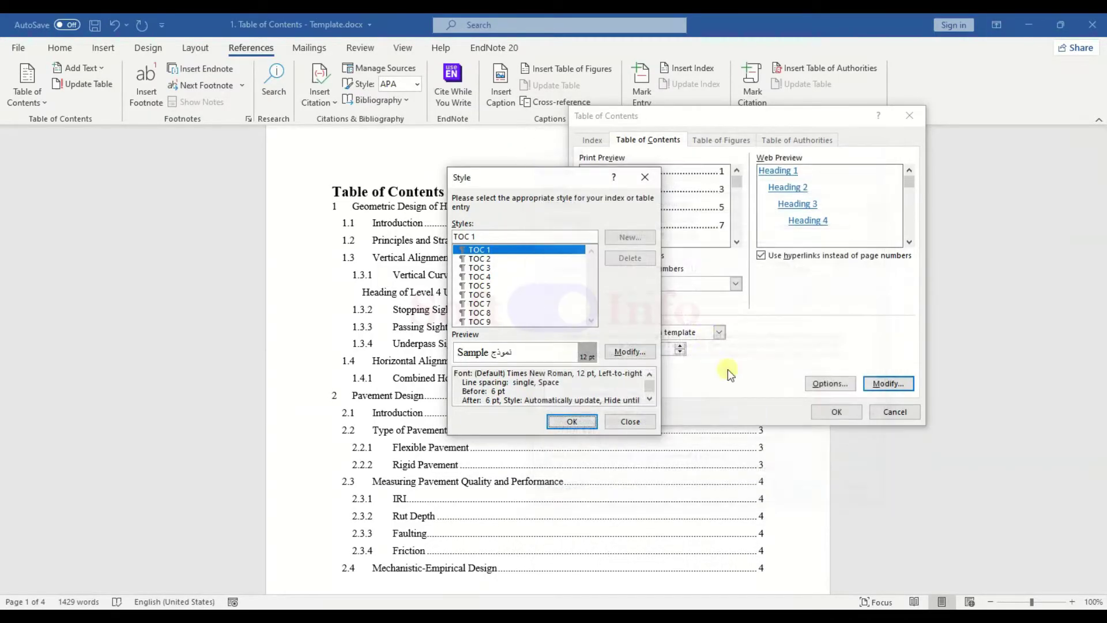
Modify the TOC 2 style to use Times New Roman, size 12
click(485, 259)
click(629, 352)
click(610, 267)
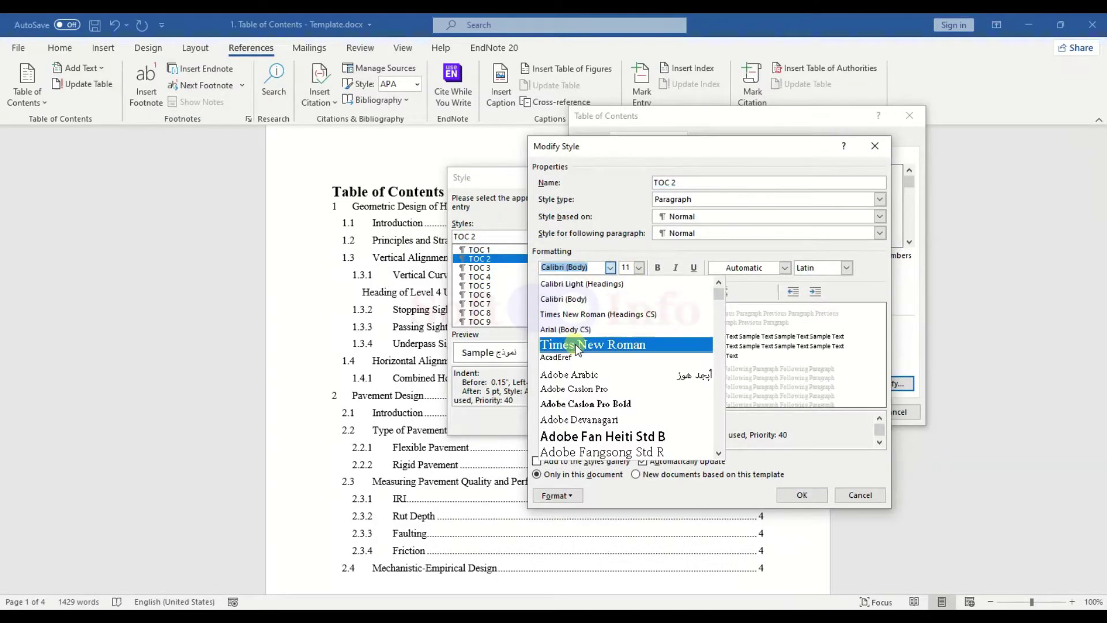
click(576, 345)
click(639, 267)
click(626, 318)
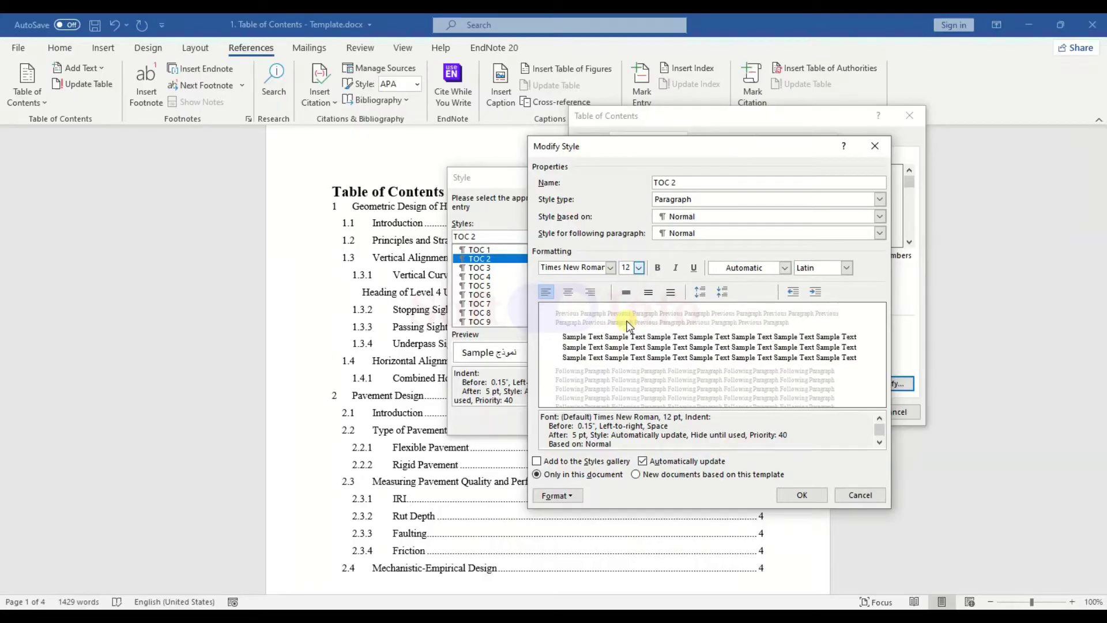
Give the TOC 2 style a 0.5" indent before text, 6 pt spacing before and after, and single line spacing
click(573, 496)
click(586, 372)
click(574, 306)
click(574, 323)
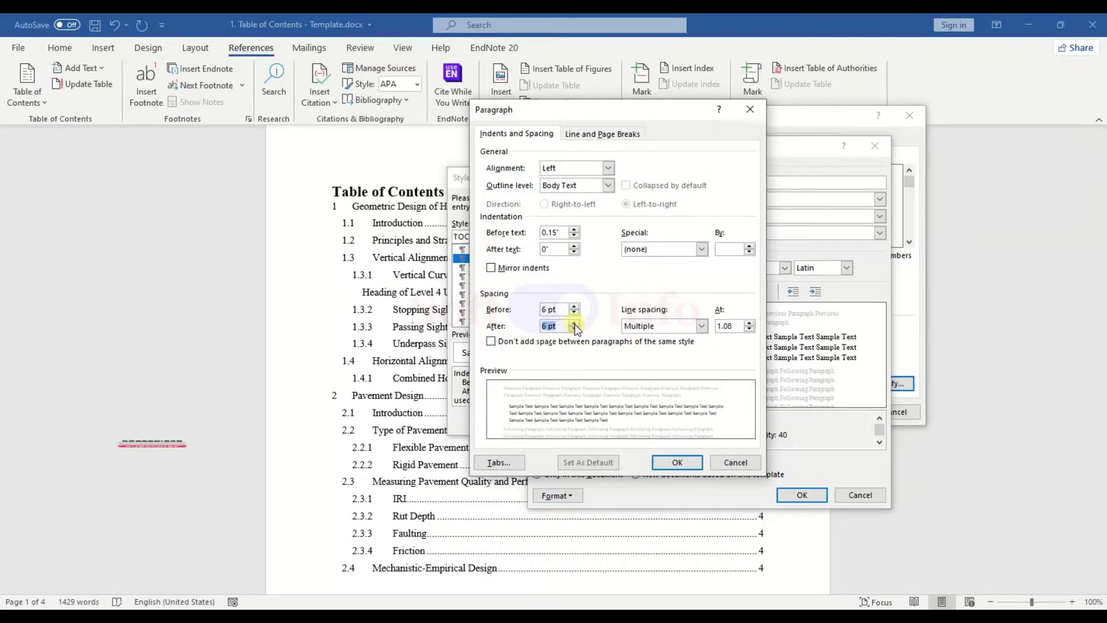
click(576, 229)
click(576, 229)
click(576, 229)
click(576, 229)
click(701, 325)
click(675, 338)
click(677, 462)
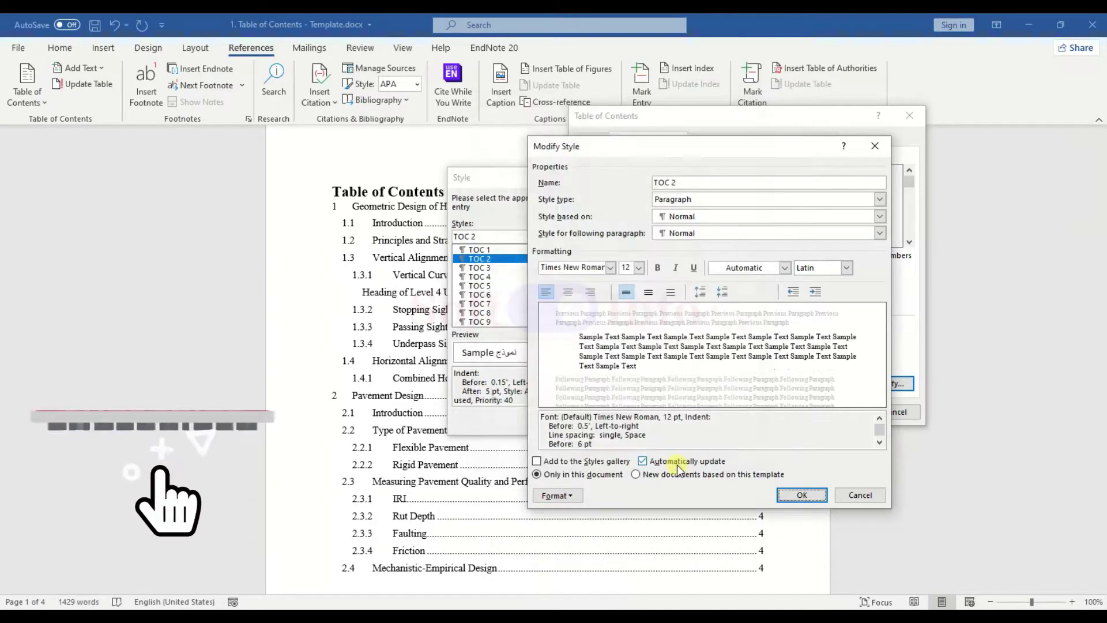
key(Return)
Modify the TOC 3 style to use Times New Roman, size 12
click(480, 268)
click(628, 353)
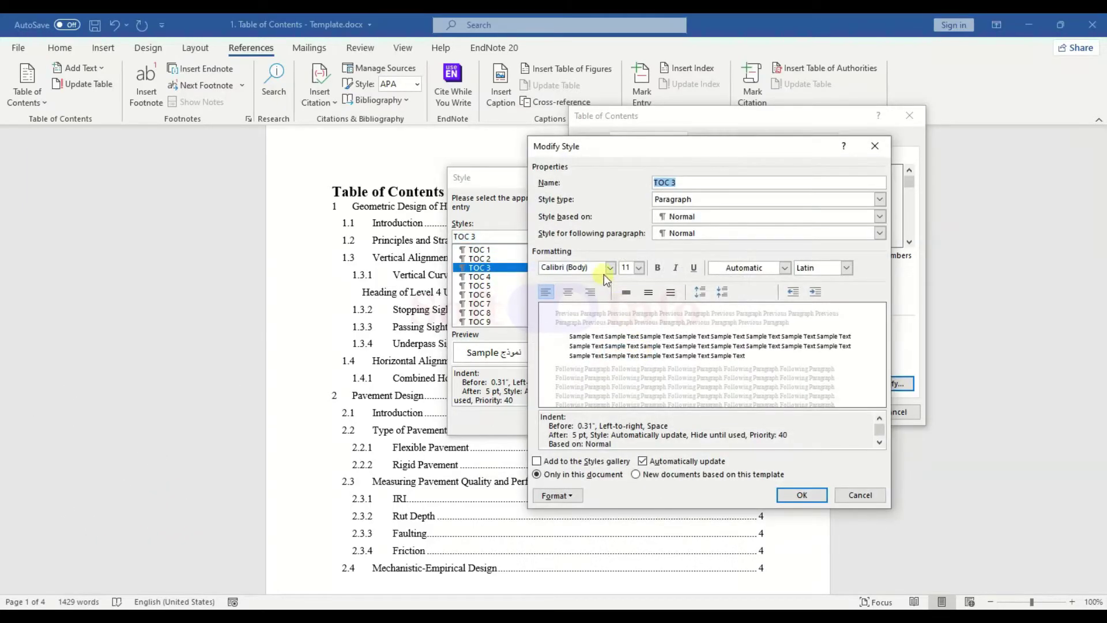
click(609, 267)
click(594, 279)
click(638, 267)
click(625, 317)
Give the TOC 3 style a 1" indent before text, 6 pt spacing before and after, and single line spacing
click(555, 496)
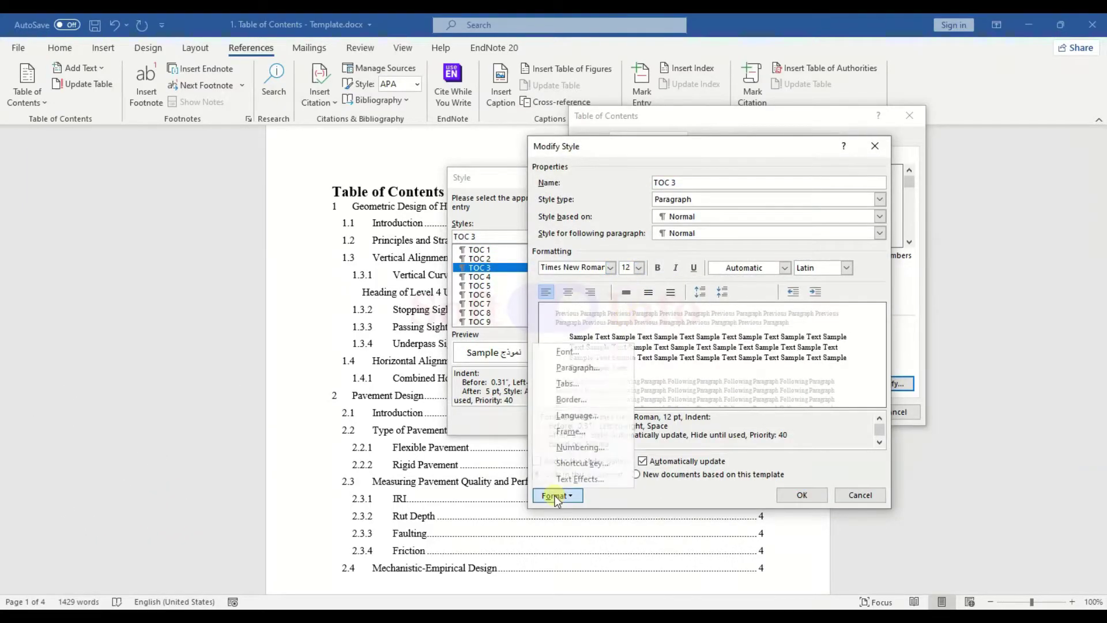
click(576, 367)
click(574, 228)
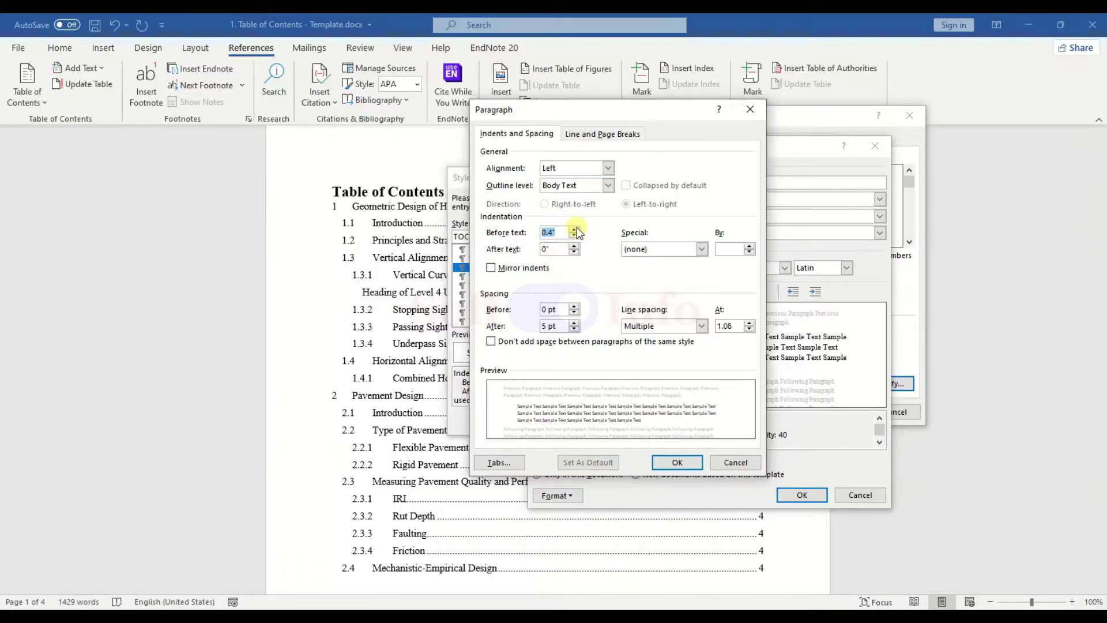
click(574, 228)
click(574, 228)
click(575, 322)
click(574, 307)
click(701, 325)
click(637, 334)
click(674, 461)
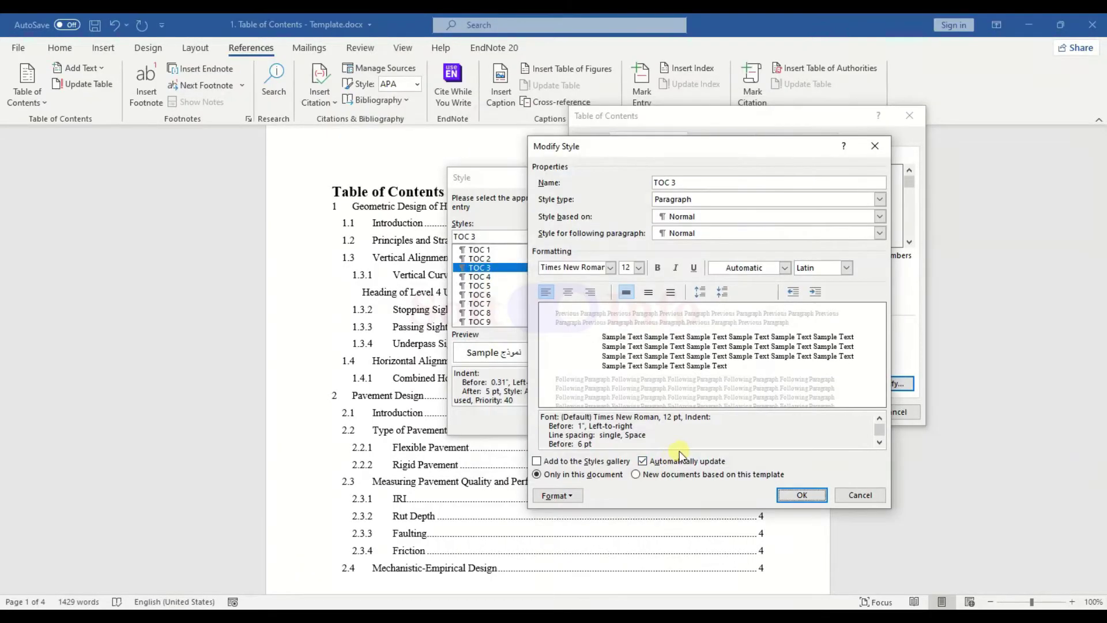
click(801, 494)
Modify the TOC 4 style to use italic Times New Roman, size 12
click(480, 276)
click(628, 354)
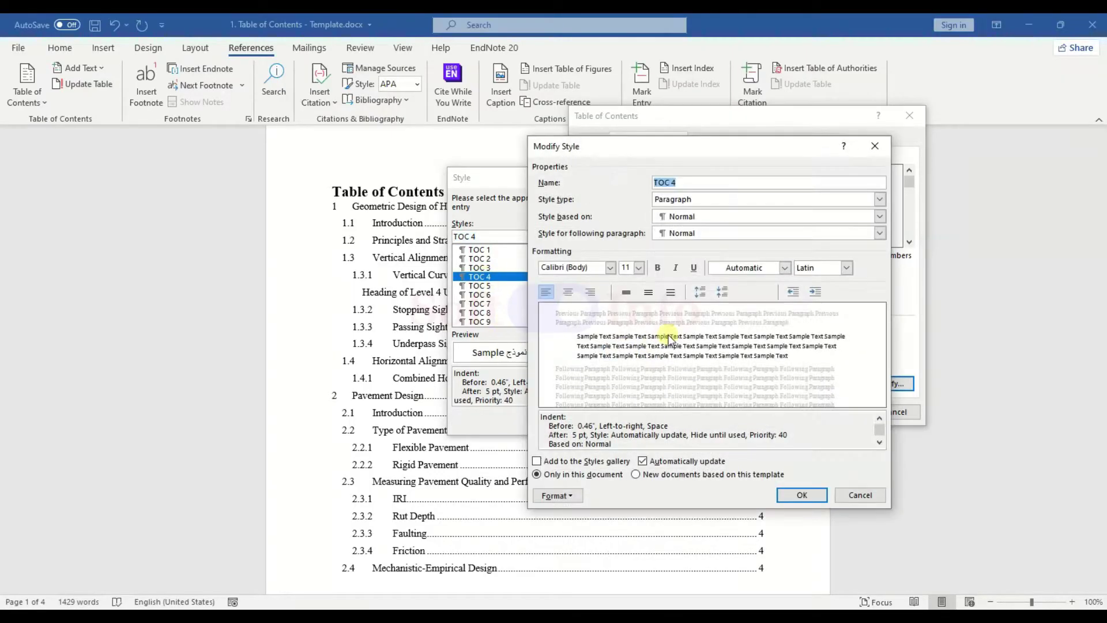
click(674, 267)
click(638, 268)
click(624, 319)
click(609, 267)
click(576, 346)
Give the TOC 4 style a 1" indent before text, 6 pt spacing before and after, and single line spacing
click(557, 496)
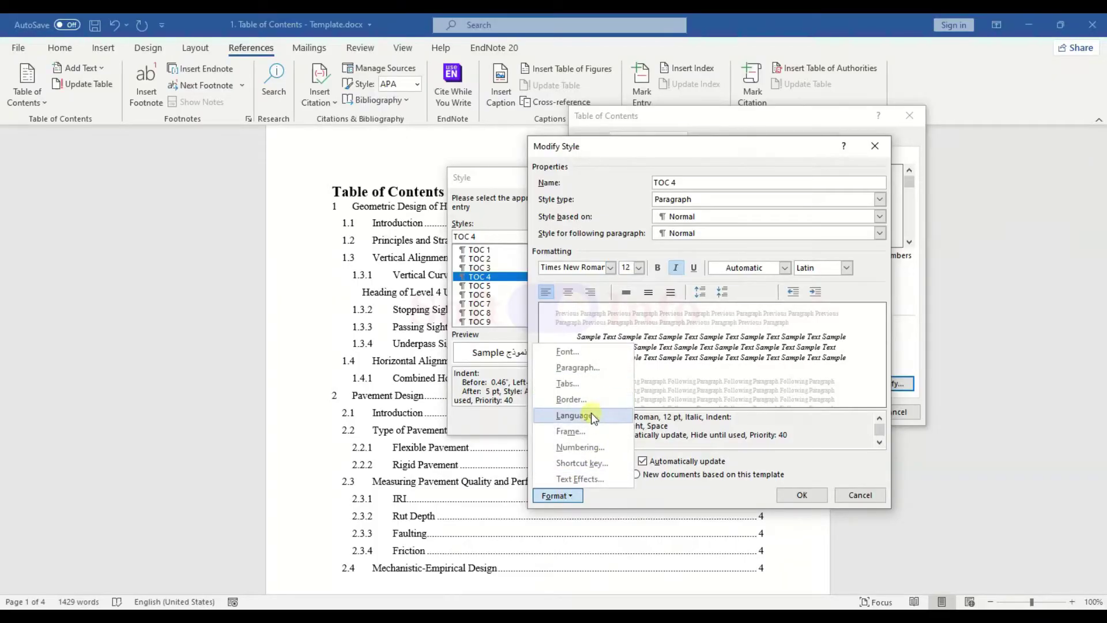
click(599, 367)
click(575, 228)
click(575, 228)
click(576, 228)
click(575, 228)
click(575, 229)
click(575, 228)
click(574, 323)
click(701, 326)
click(640, 337)
click(677, 462)
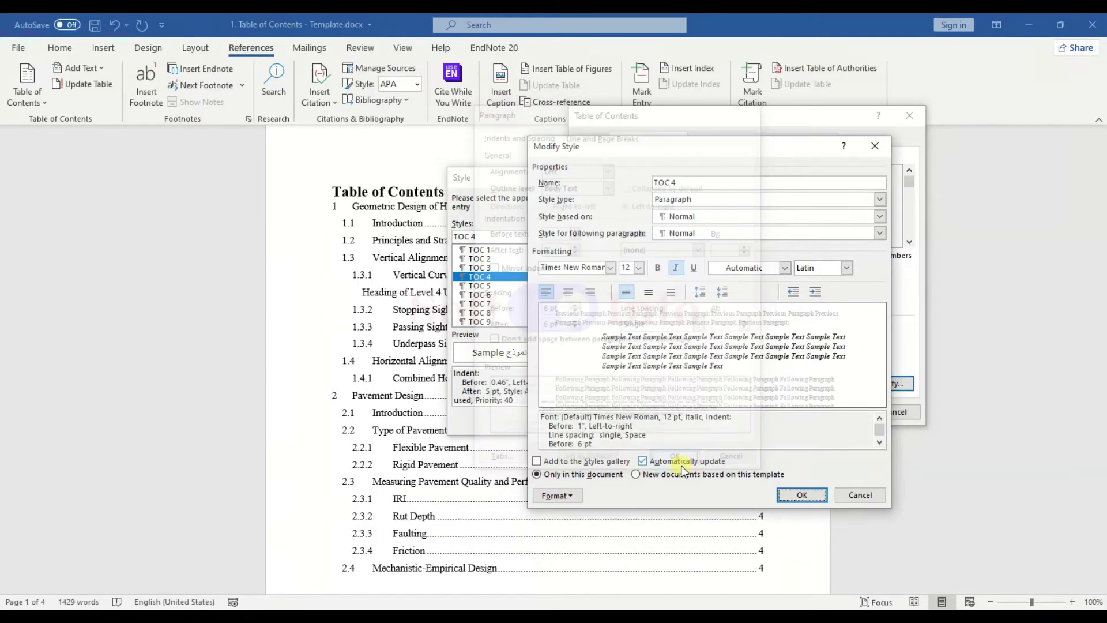
click(801, 495)
Make the TOC 1 style bold and replace the table of contents with the customized one
click(480, 250)
click(621, 353)
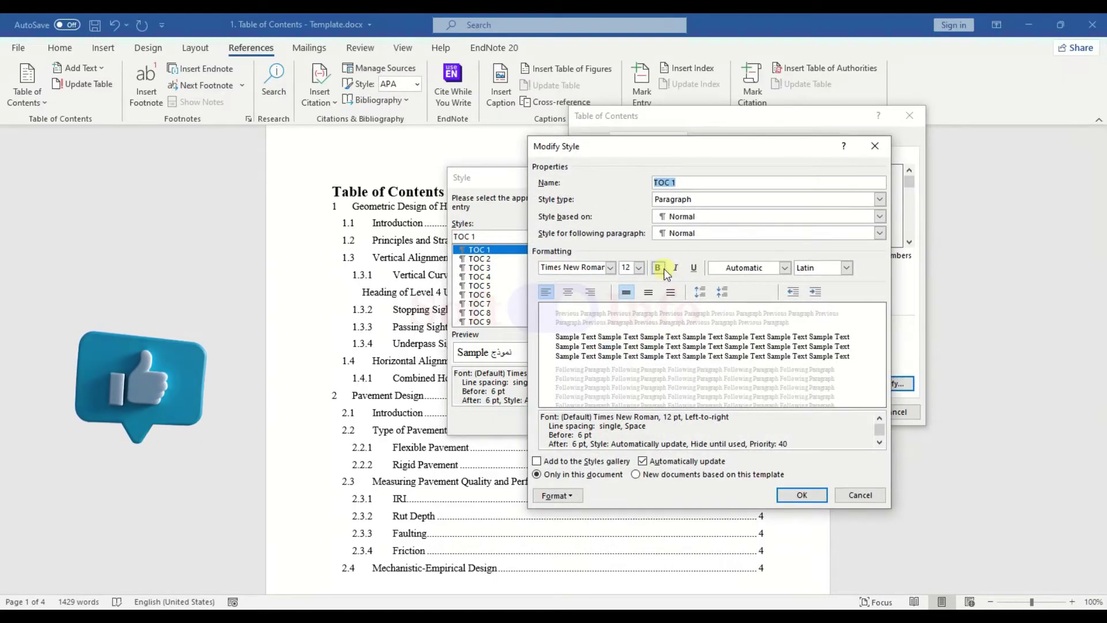
click(814, 485)
click(571, 421)
click(836, 412)
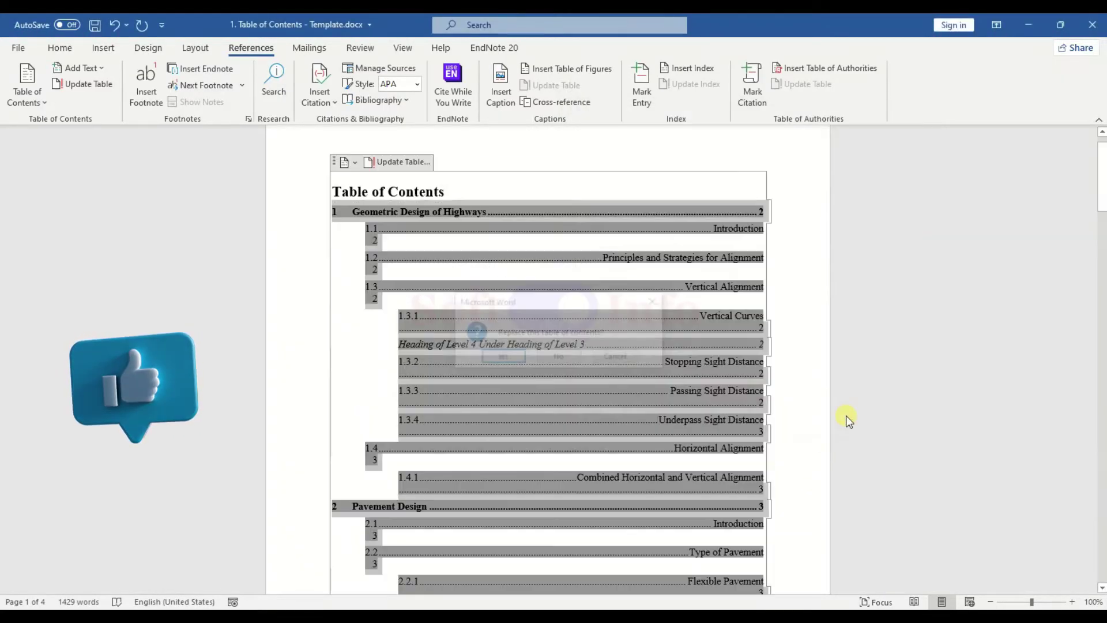
click(501, 357)
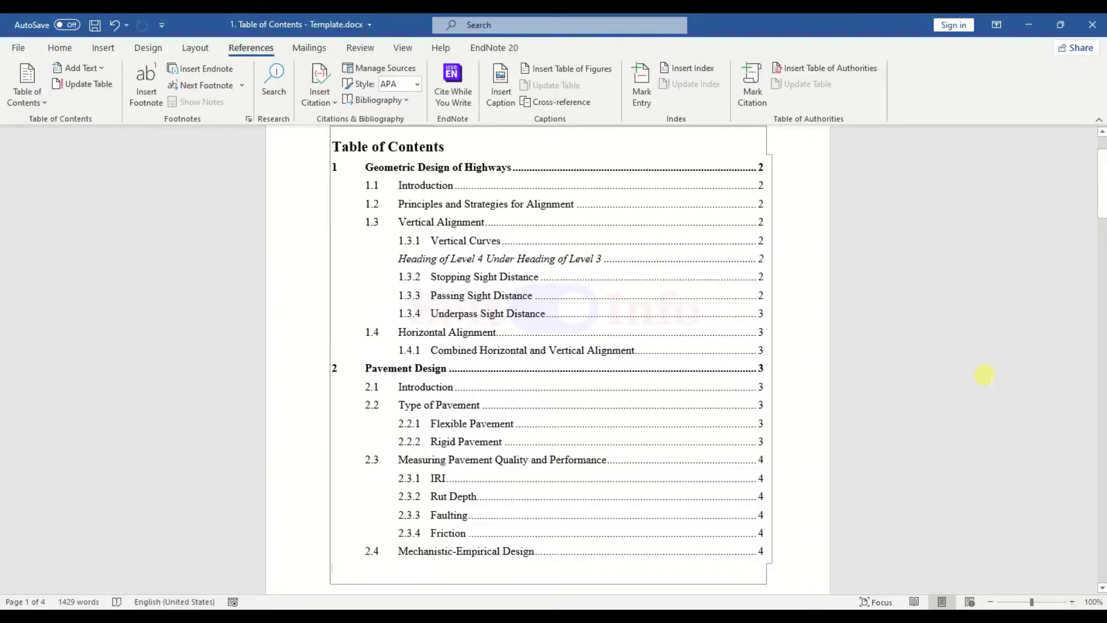
Add the line "Chapter 1: XYZ" above "Geometric Design of Highways" and a chapter title line above "Pavement Design", and save the document
scroll(561, 413, down, 5)
key(Return)
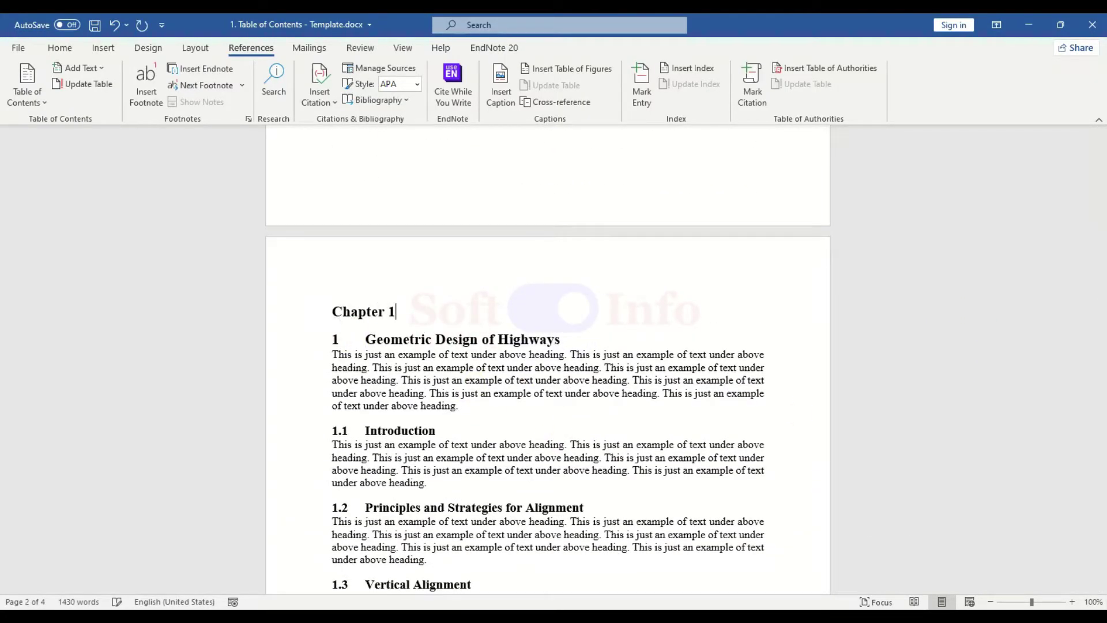
scroll(897, 348, down, 10)
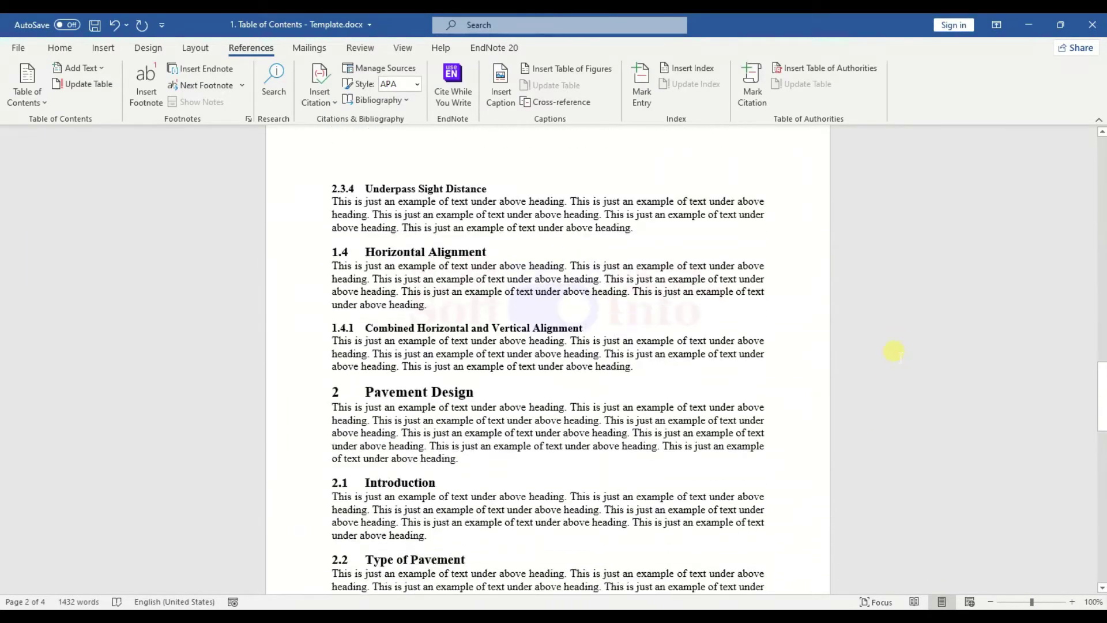
key(Return)
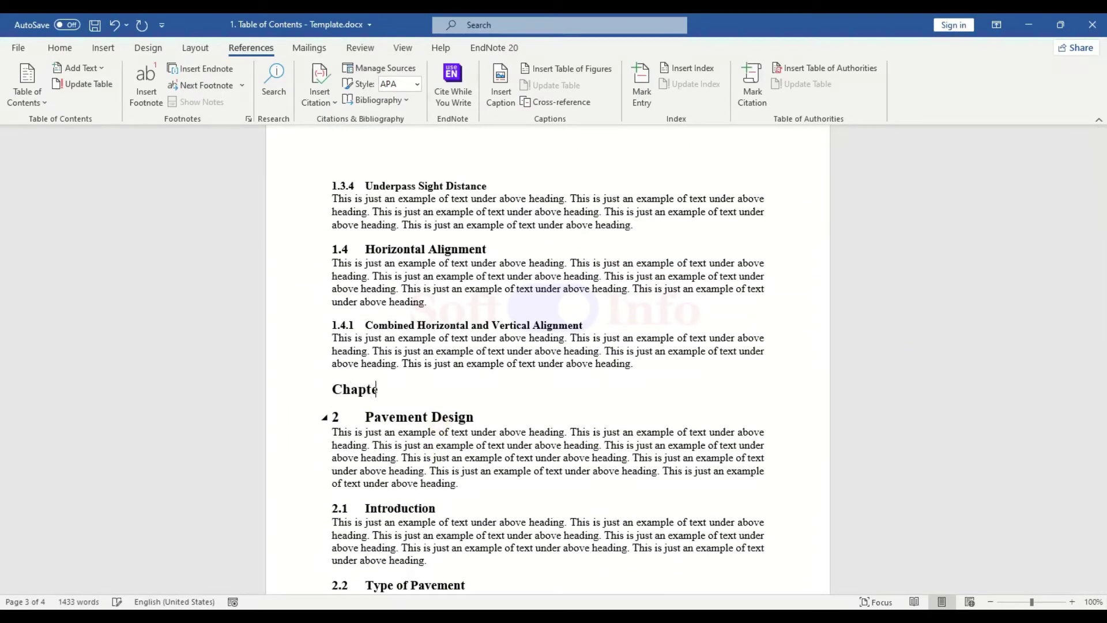
key(ctrl+s)
Apply the Heading 1 style to the "Chapter 1: XYZ" line
scroll(383, 410, up, 8)
click(447, 272)
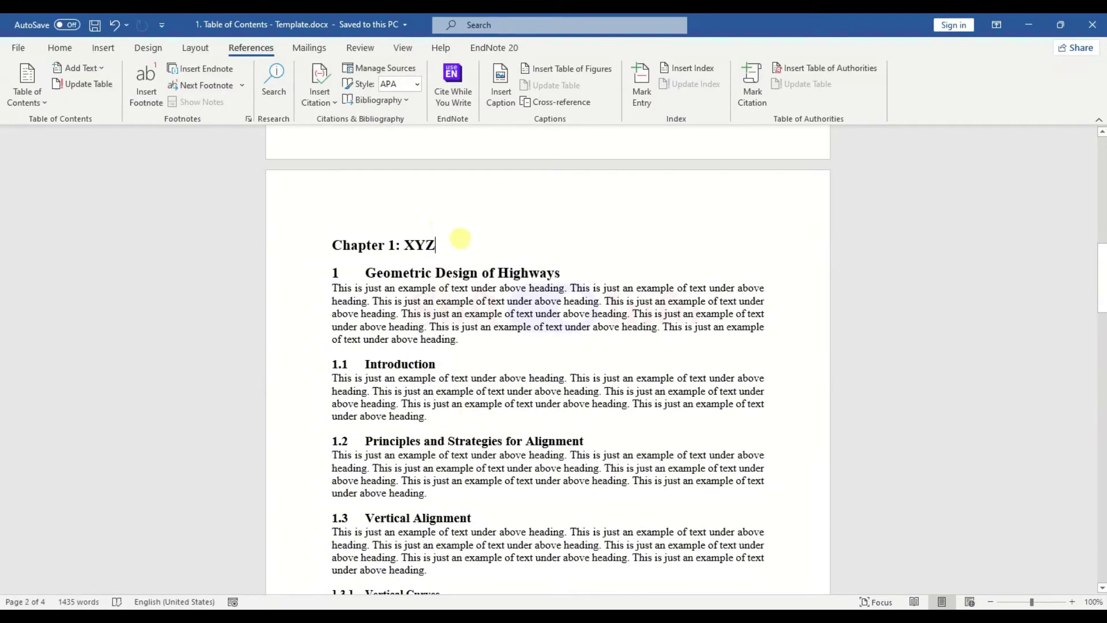
click(59, 47)
click(661, 83)
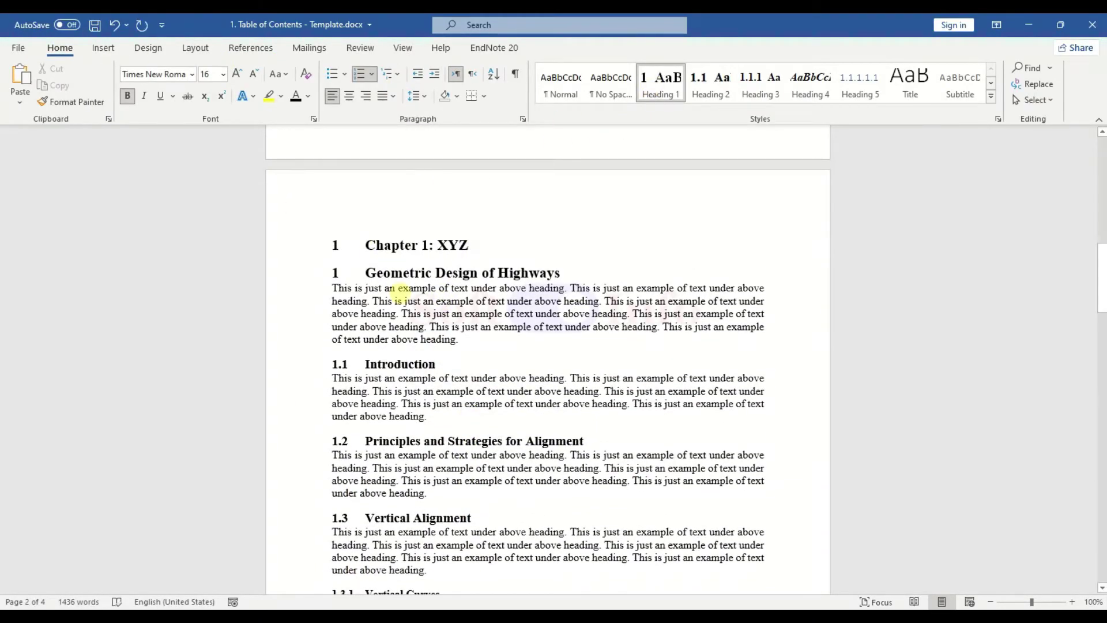
Remove the automatic number from the "Chapter 1: XYZ" heading and make "Chapter 2: ABC" an unnumbered Heading 1
key(BackSpace)
scroll(397, 291, down, 15)
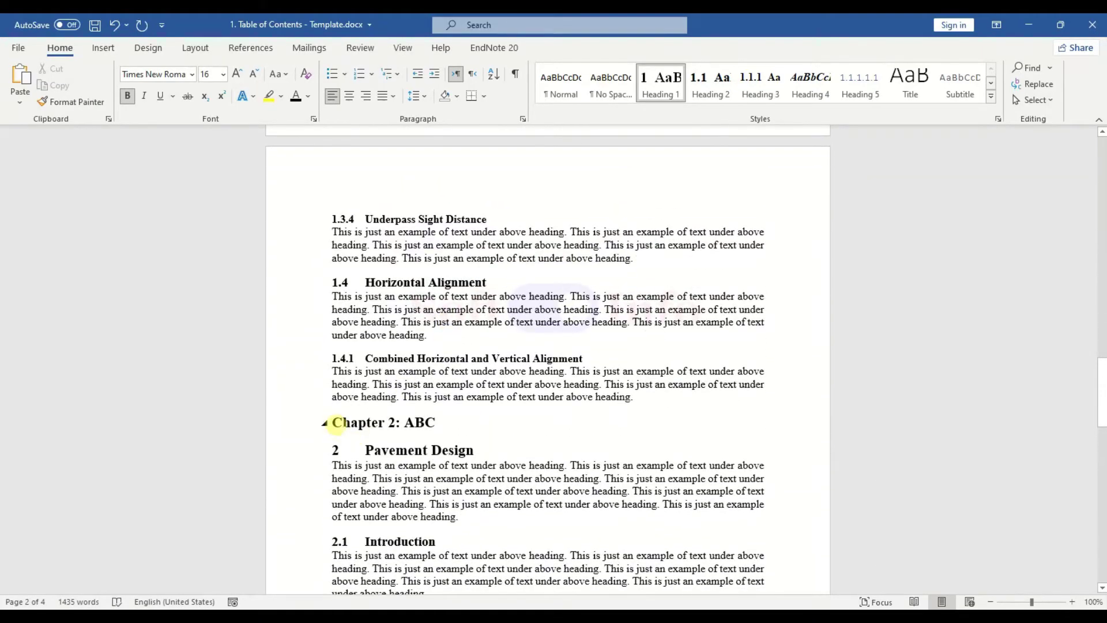
click(673, 102)
key(BackSpace)
Update the entire table of contents on the first page, including its entries as well as the page numbers
scroll(940, 449, up, 15)
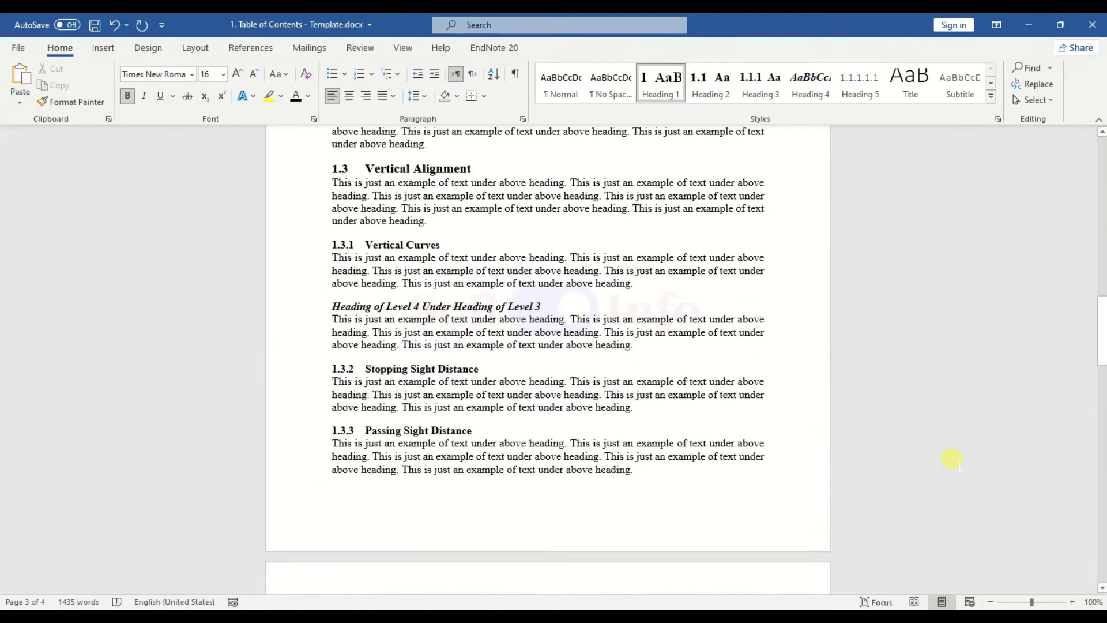
scroll(952, 458, up, 6)
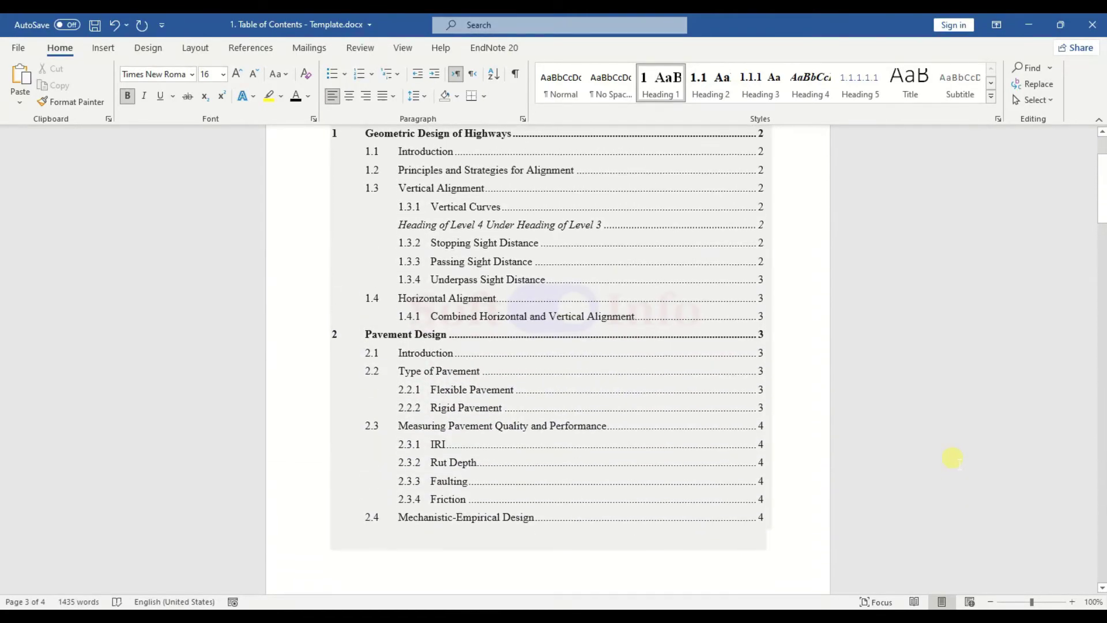
scroll(427, 196, up, 2)
click(427, 214)
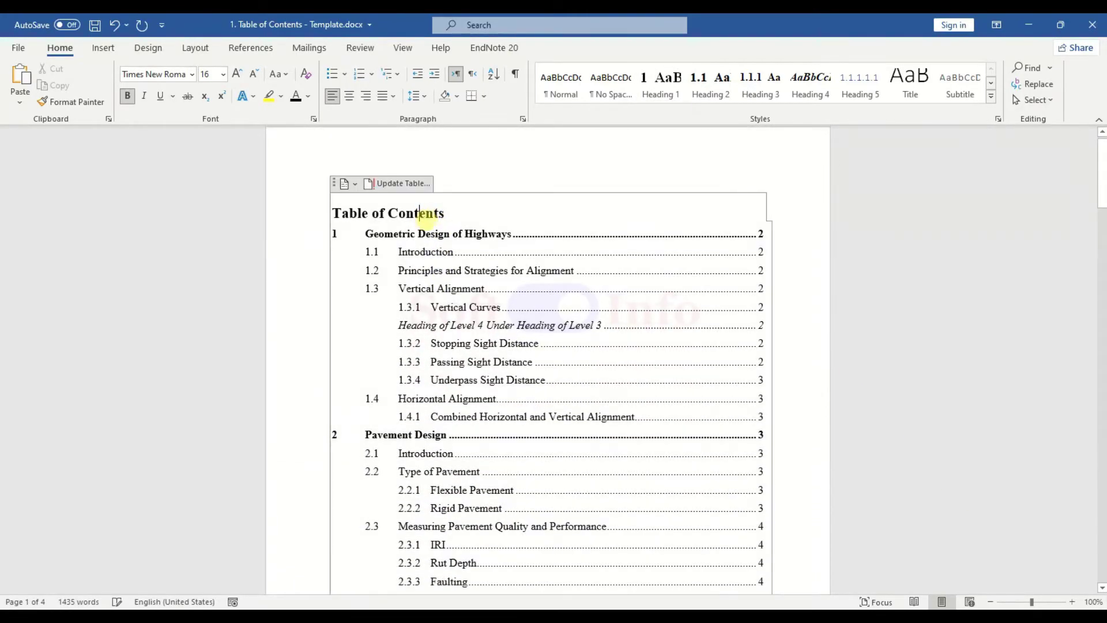
click(402, 183)
click(587, 338)
click(634, 356)
Collapse the ribbon to give the table of contents more room, and save the document
scroll(921, 419, down, 1)
key(ctrl+F1)
scroll(910, 388, up, 1)
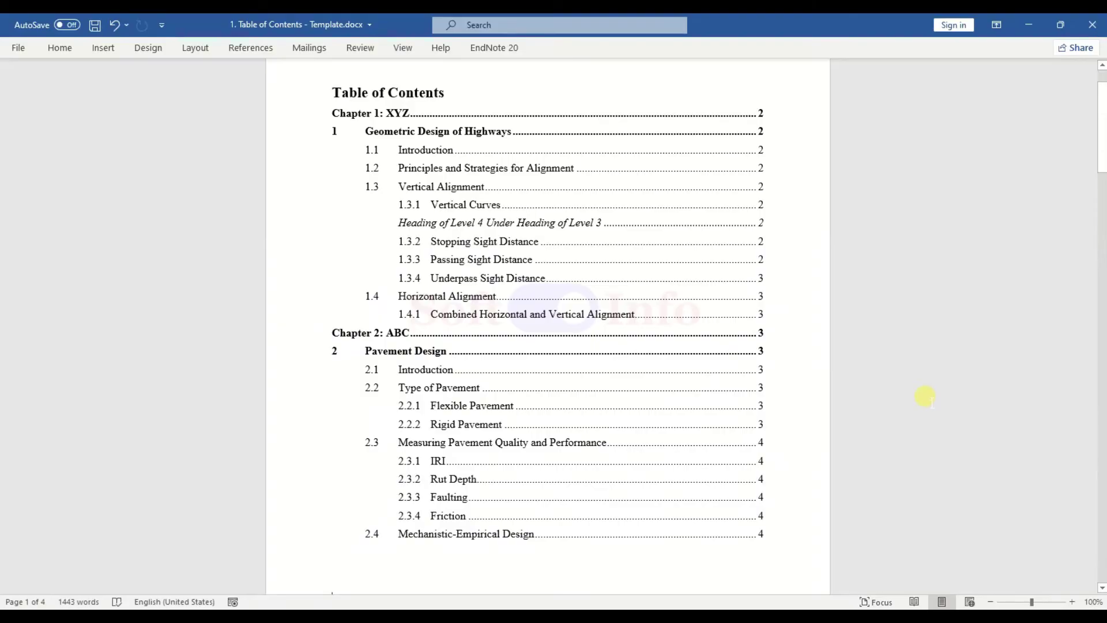
scroll(922, 395, up, 1)
scroll(911, 390, down, 1)
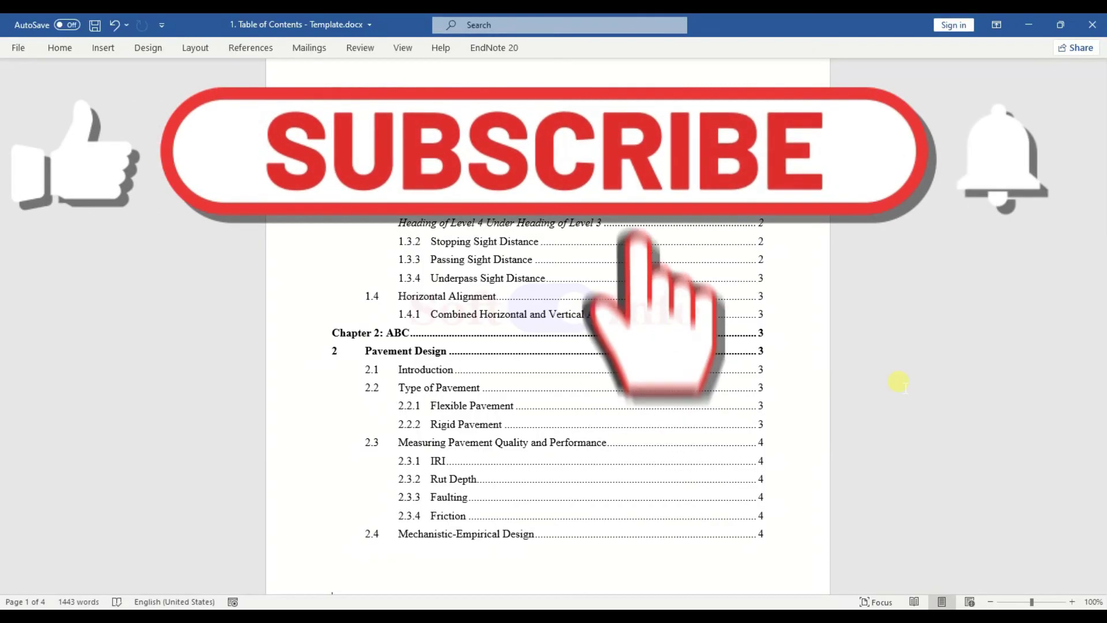
key(ctrl+s)
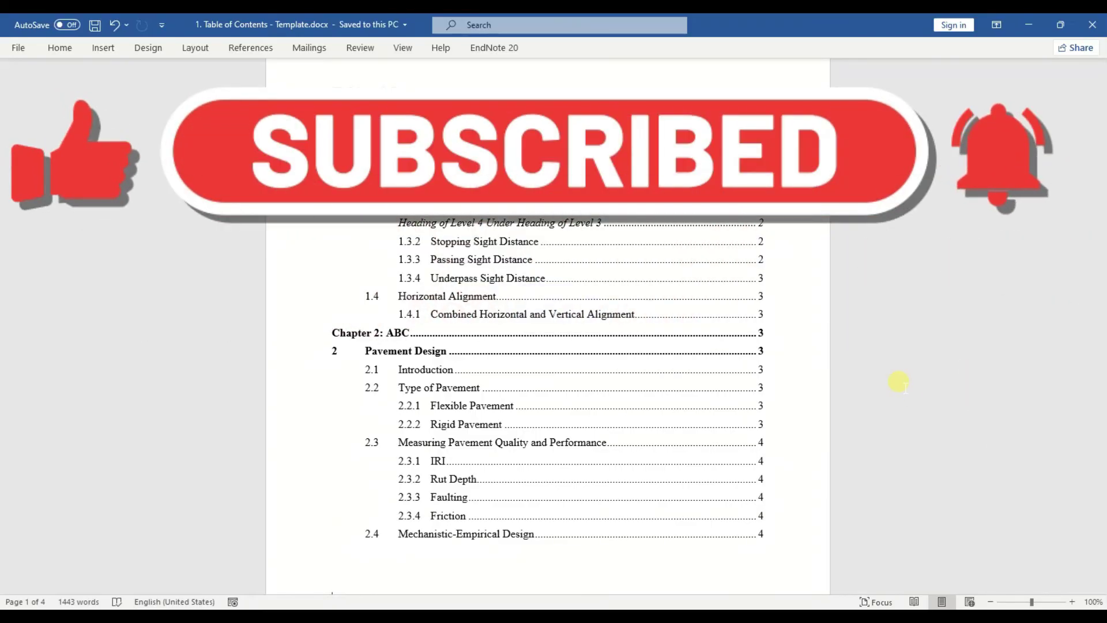